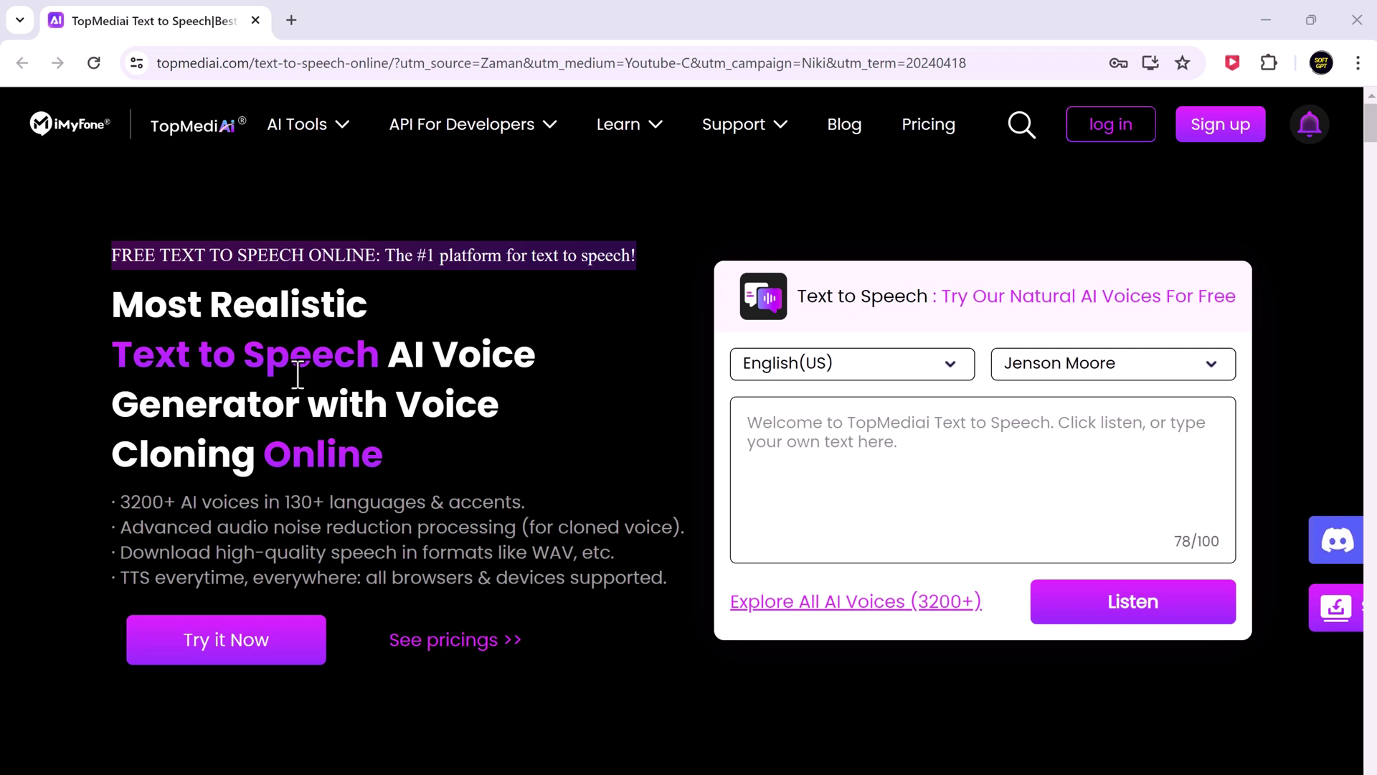
Step: Scroll through the landing page, then return to the top and launch Text to Speech via Try it Now
{"action": "scroll", "coordinate": [372, 367], "scroll_direction": "down", "scroll_amount": 1}
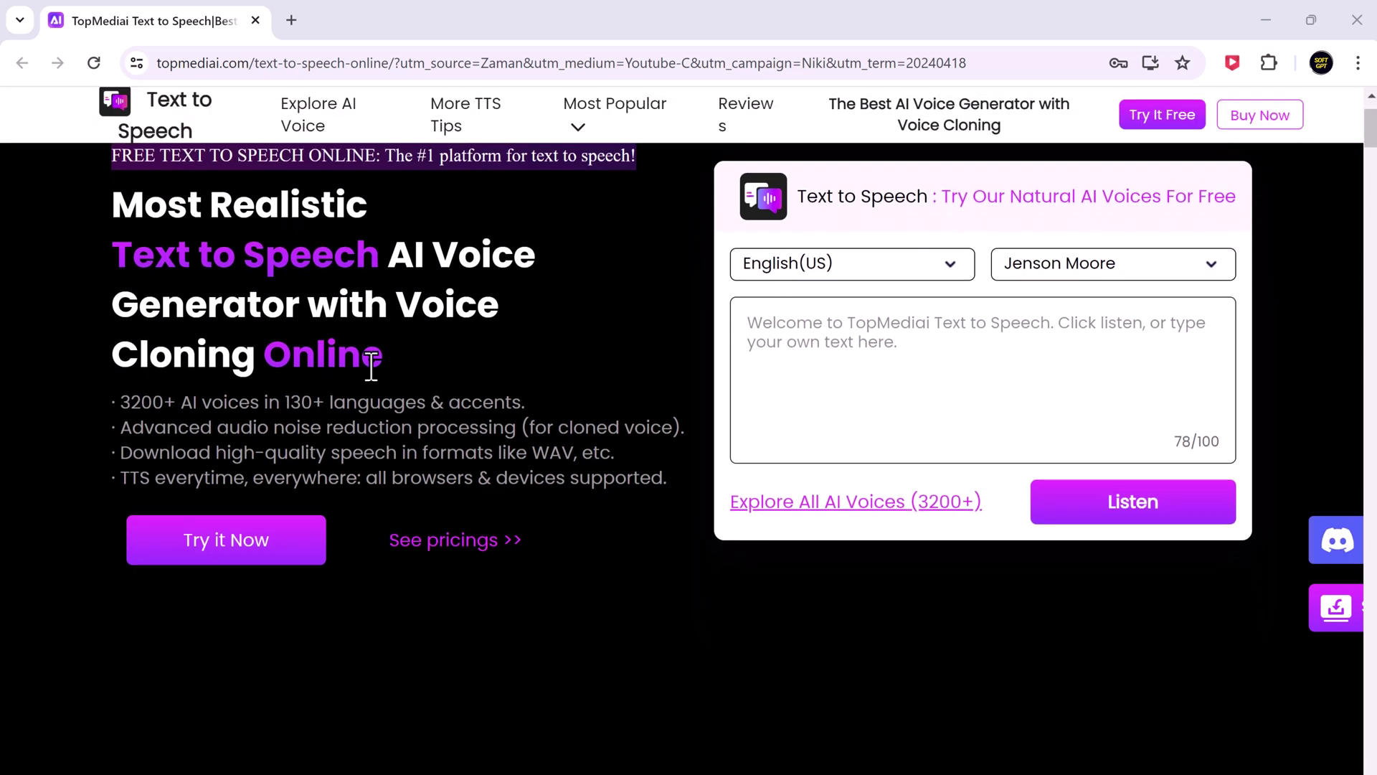
{"action": "scroll", "coordinate": [371, 366], "scroll_direction": "down", "scroll_amount": 1}
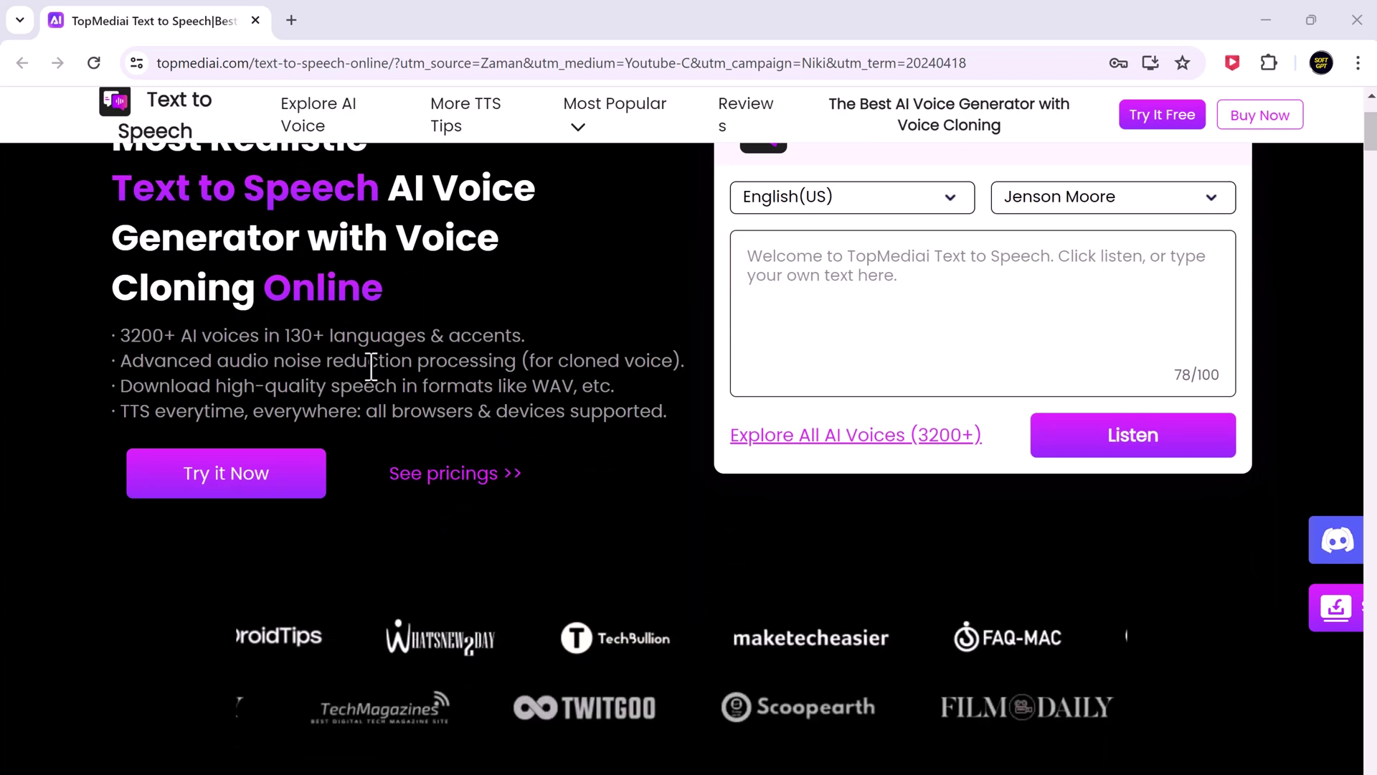
{"action": "scroll", "coordinate": [380, 376], "scroll_direction": "down", "scroll_amount": 1}
{"action": "scroll", "coordinate": [389, 387], "scroll_direction": "down", "scroll_amount": 6}
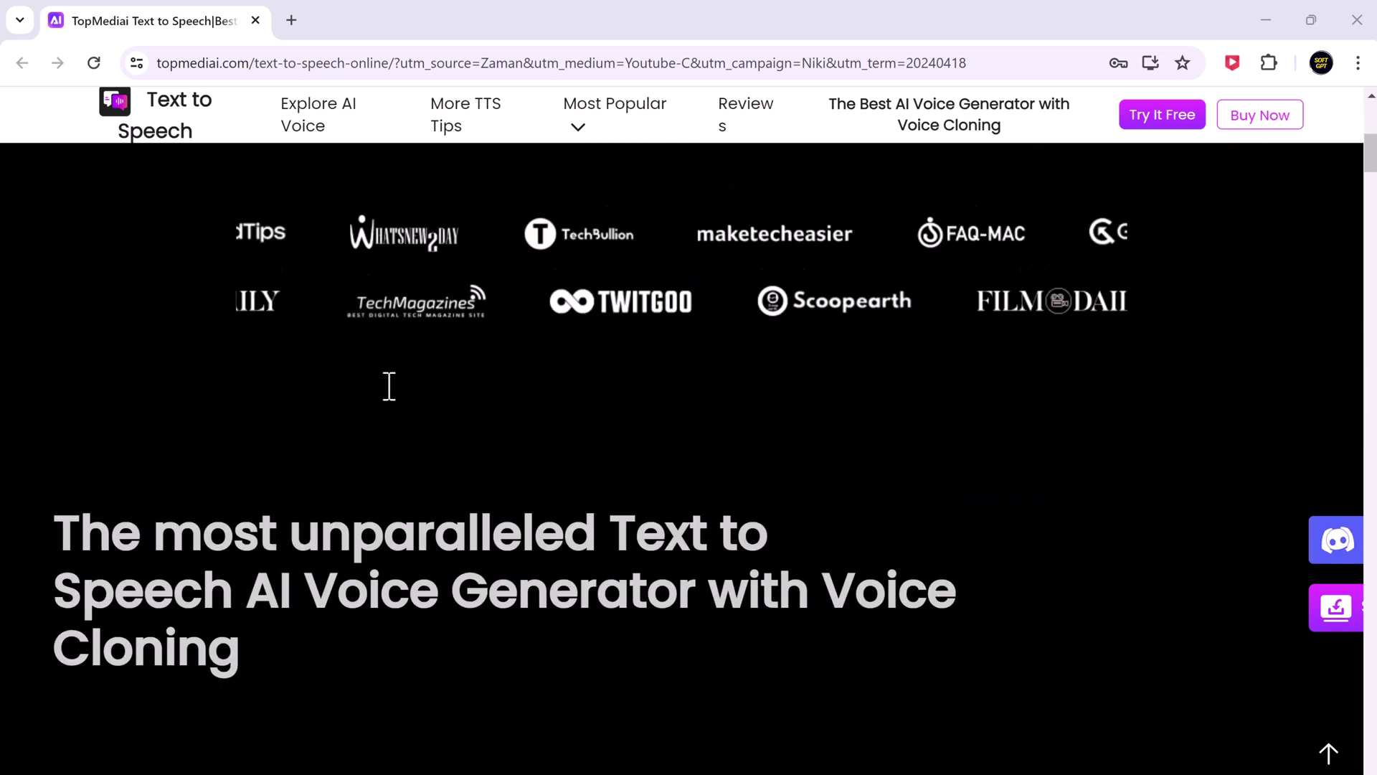
{"action": "scroll", "coordinate": [388, 387], "scroll_direction": "down", "scroll_amount": 2}
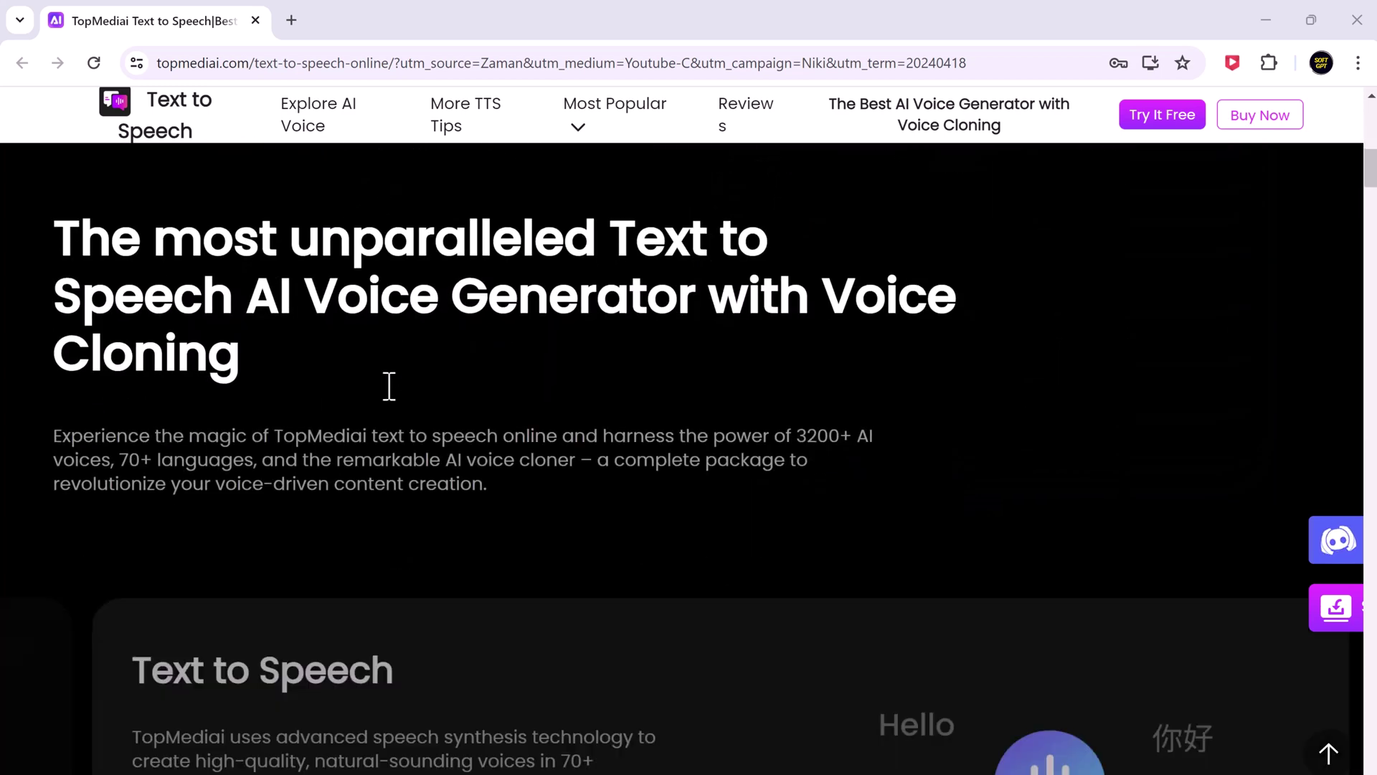
{"action": "scroll", "coordinate": [389, 387], "scroll_direction": "down", "scroll_amount": 2}
{"action": "scroll", "coordinate": [388, 388], "scroll_direction": "down", "scroll_amount": 2}
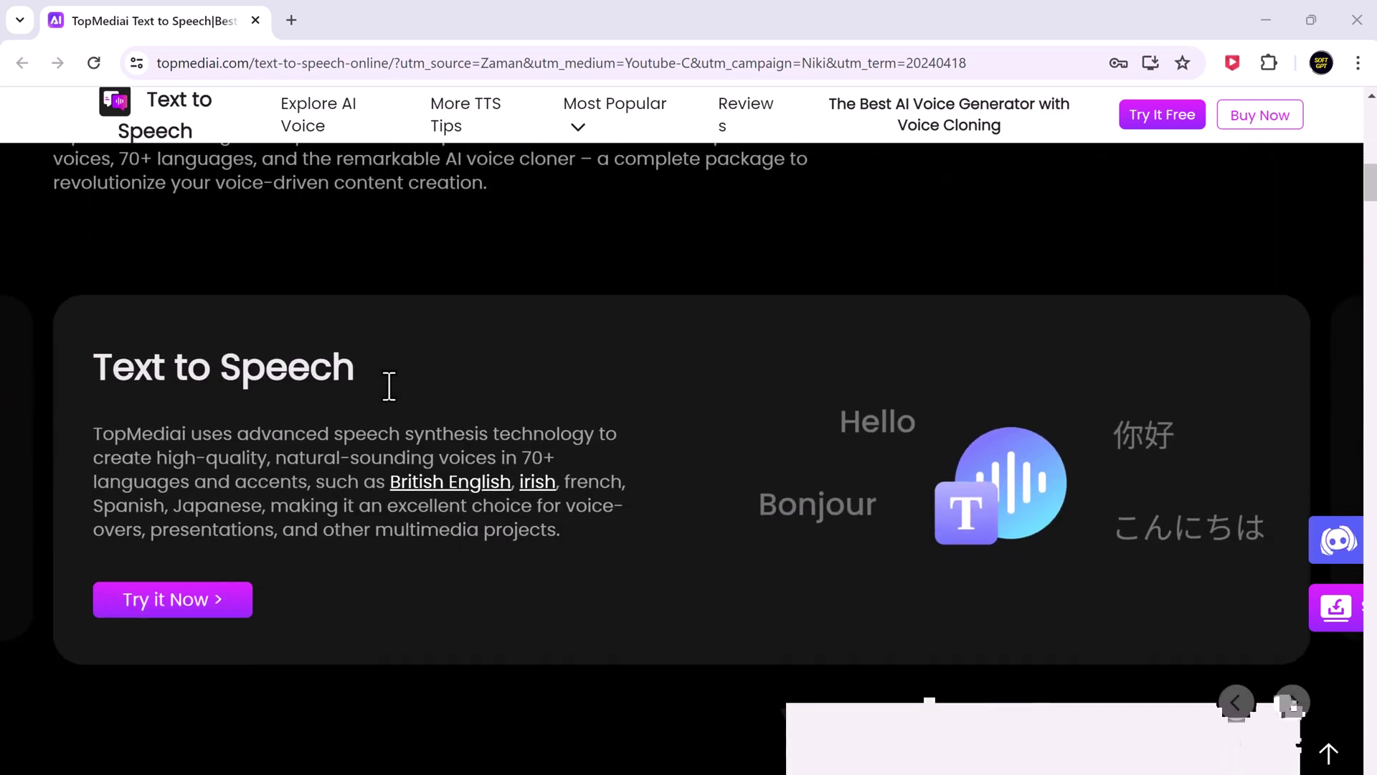
{"action": "scroll", "coordinate": [389, 387], "scroll_direction": "down", "scroll_amount": 3}
{"action": "scroll", "coordinate": [388, 387], "scroll_direction": "down", "scroll_amount": 3}
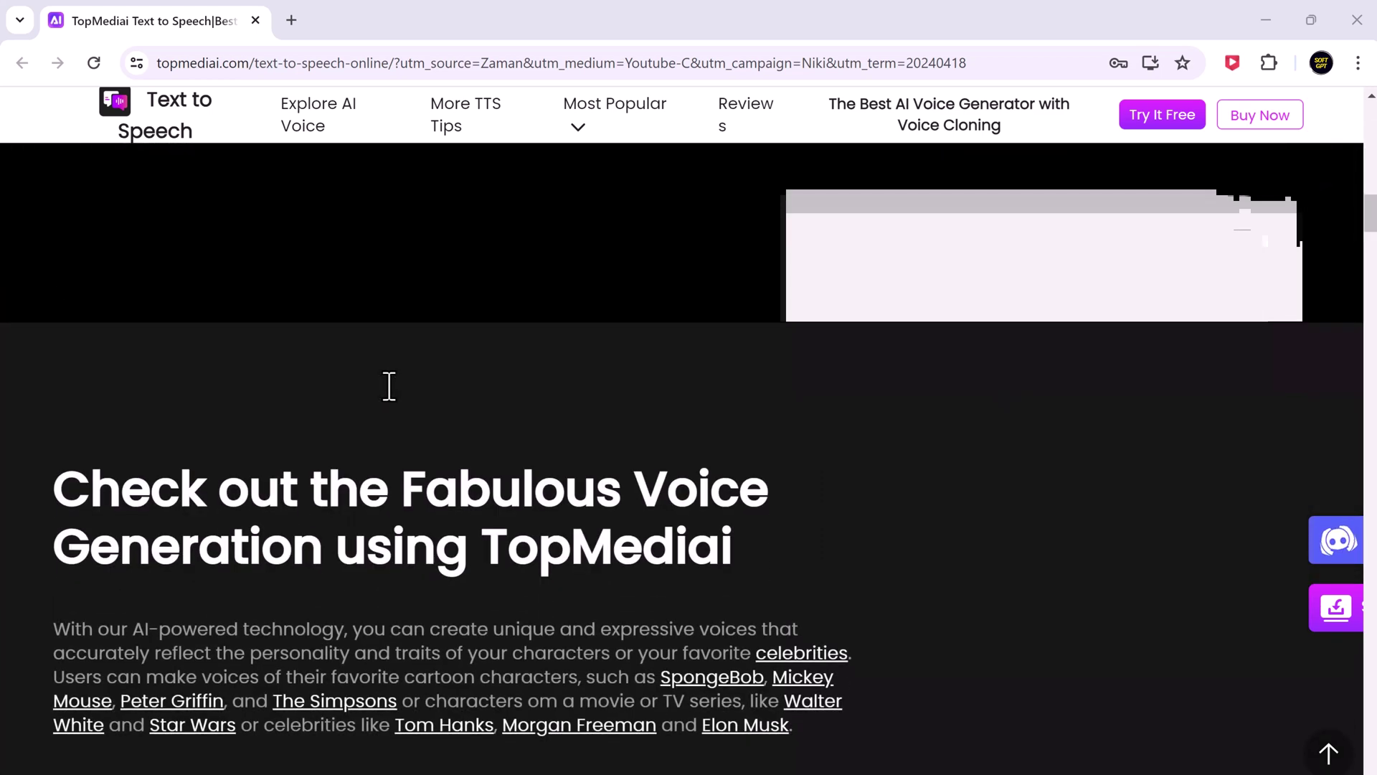
{"action": "scroll", "coordinate": [389, 388], "scroll_direction": "down", "scroll_amount": 3}
{"action": "scroll", "coordinate": [388, 387], "scroll_direction": "down", "scroll_amount": 2}
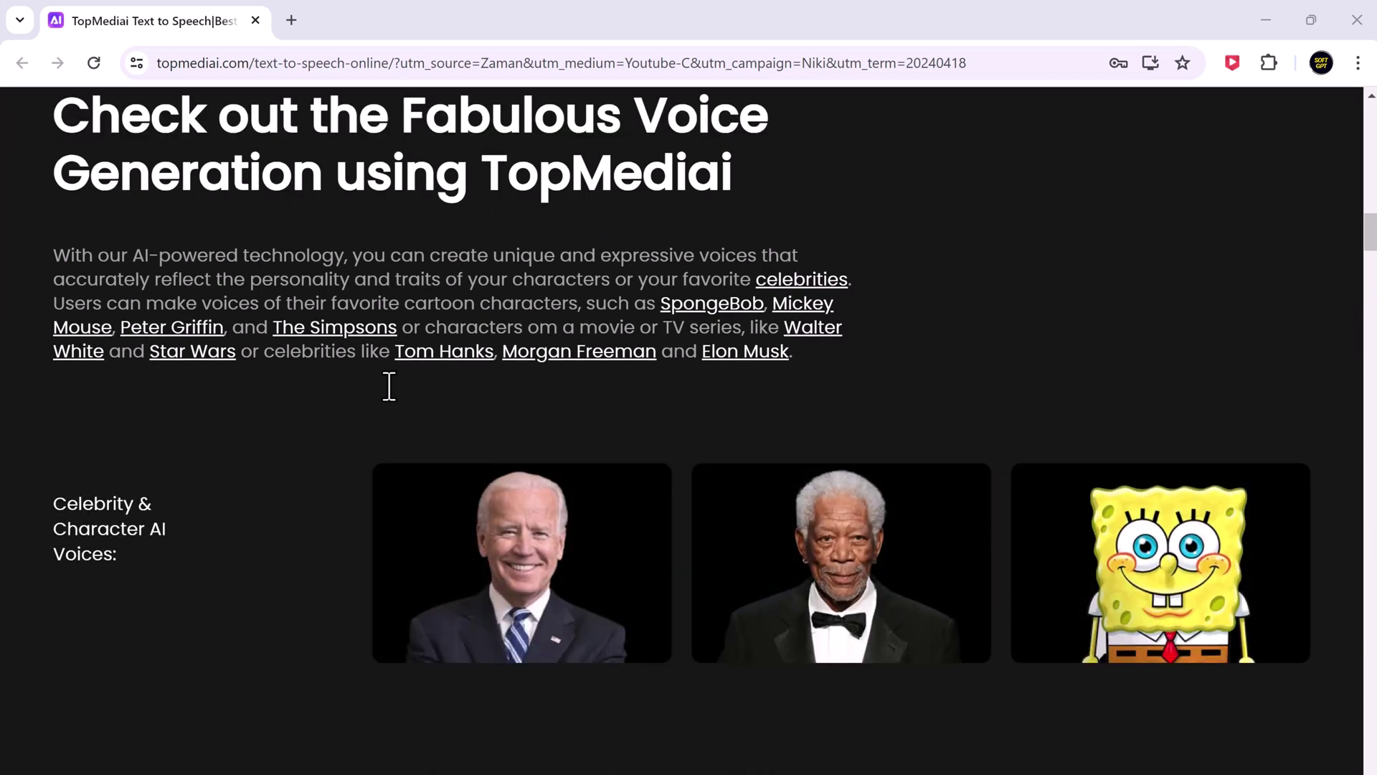
{"action": "scroll", "coordinate": [388, 388], "scroll_direction": "down", "scroll_amount": 1}
{"action": "scroll", "coordinate": [603, 499], "scroll_direction": "down", "scroll_amount": 3}
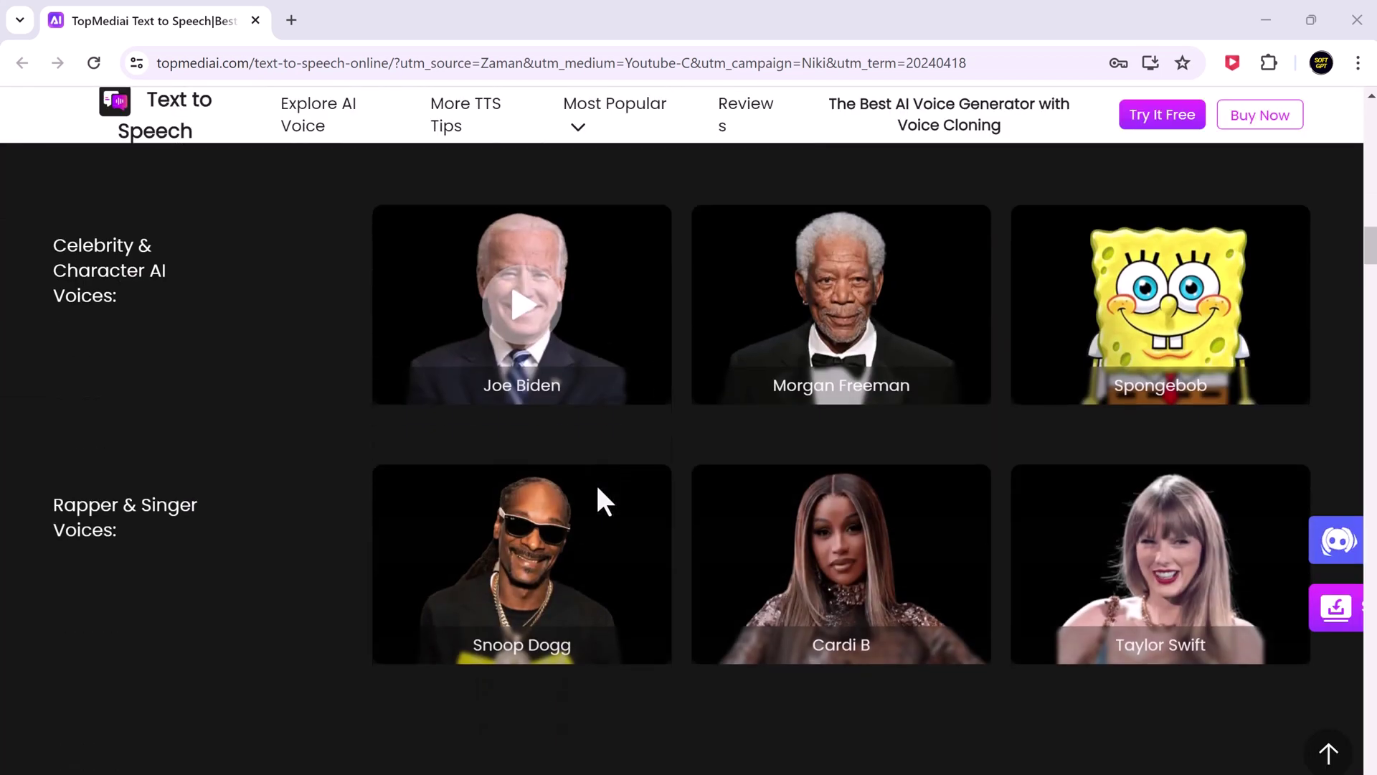
{"action": "scroll", "coordinate": [597, 489], "scroll_direction": "down", "scroll_amount": 8}
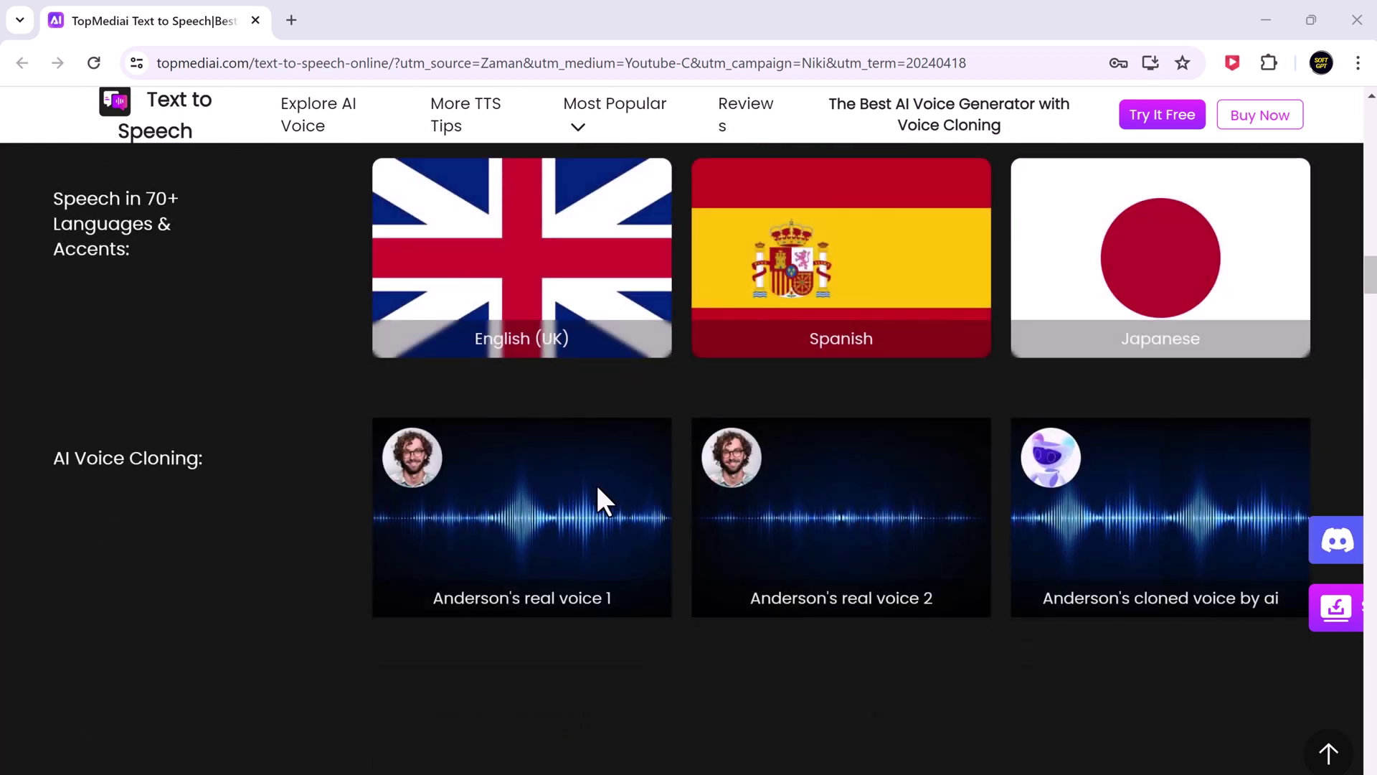
{"action": "scroll", "coordinate": [597, 490], "scroll_direction": "down", "scroll_amount": 8}
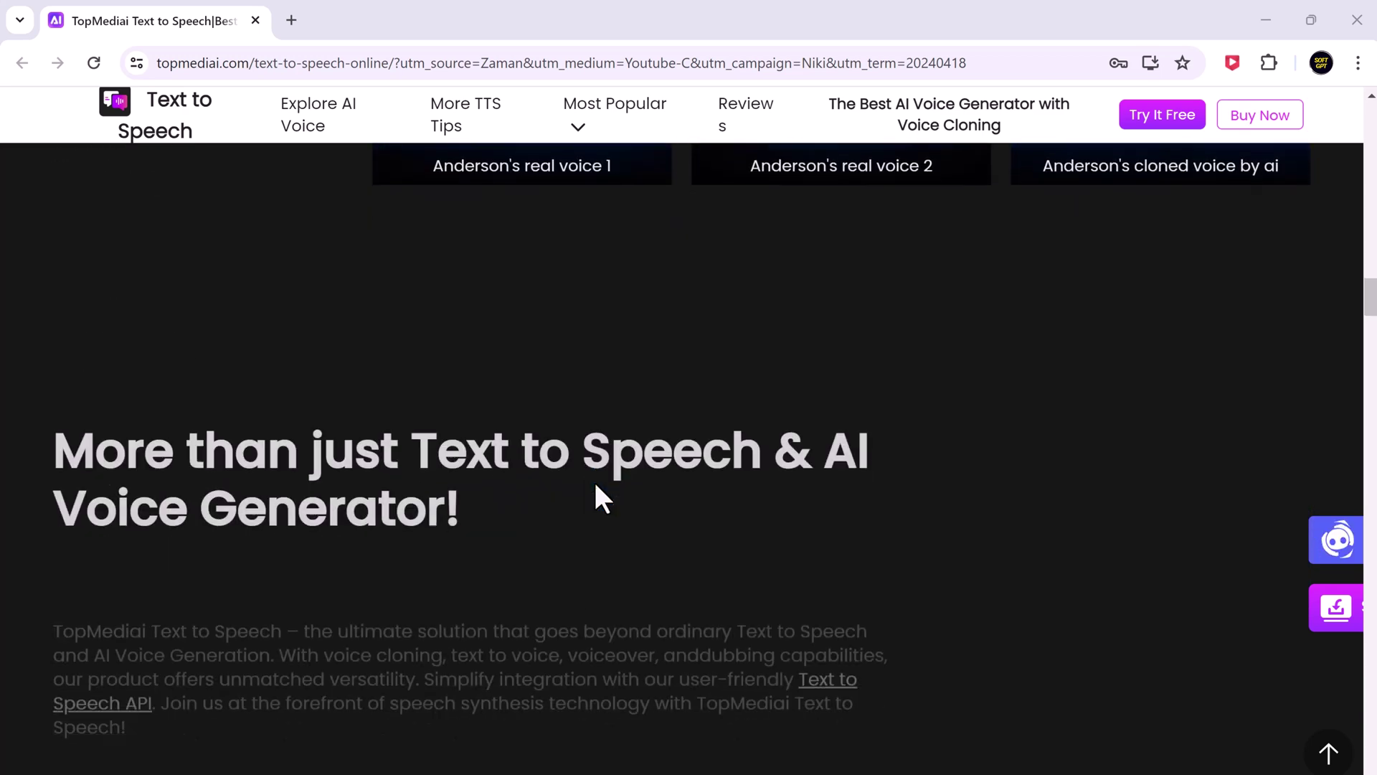
{"action": "scroll", "coordinate": [596, 485], "scroll_direction": "down", "scroll_amount": 6}
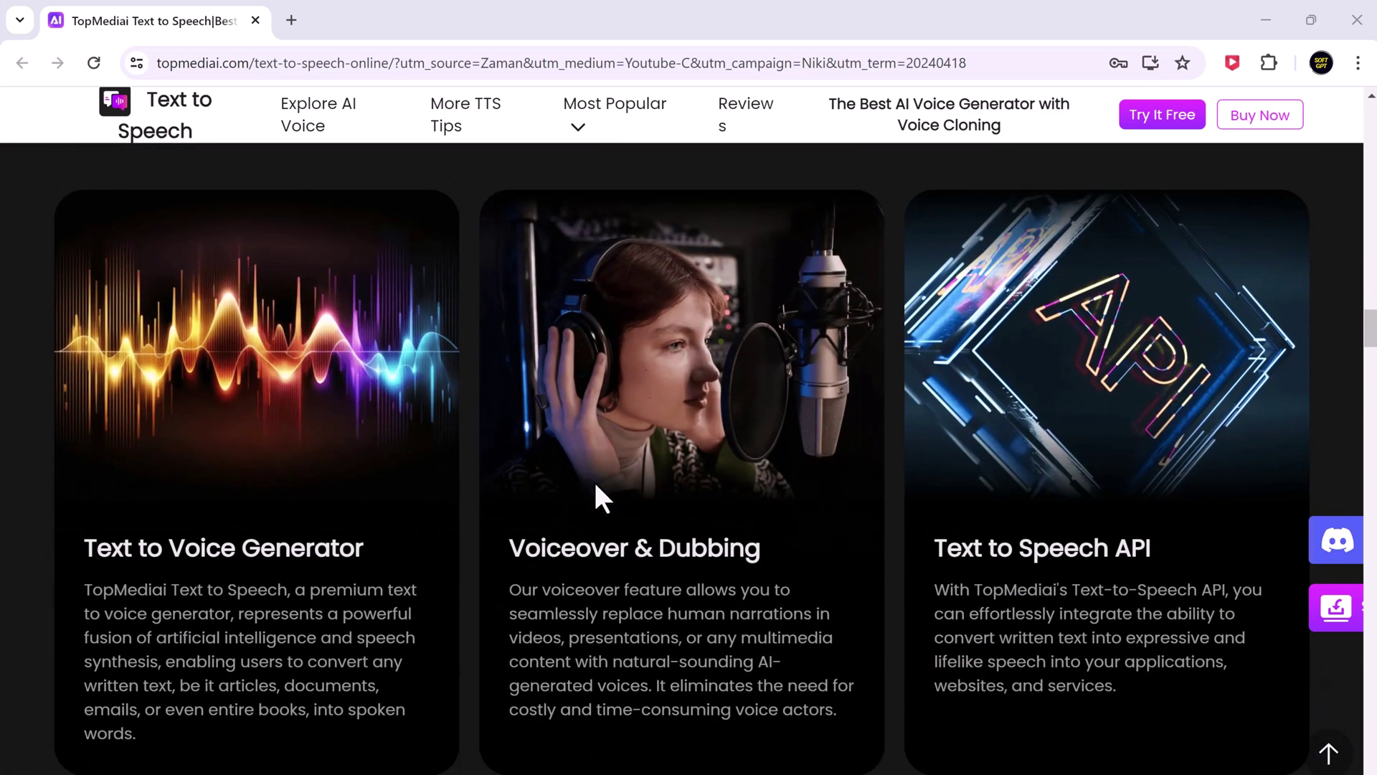
{"action": "scroll", "coordinate": [596, 485], "scroll_direction": "down", "scroll_amount": 7}
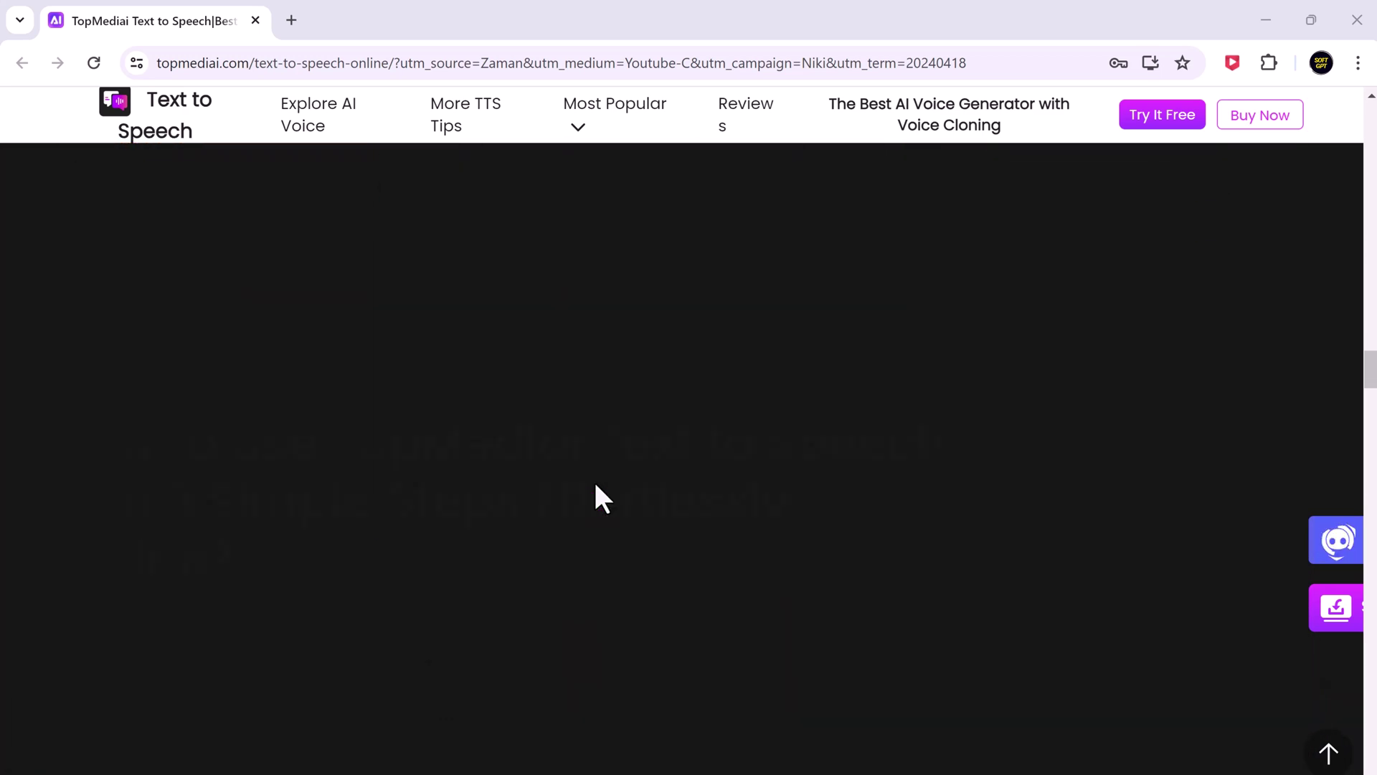
{"action": "scroll", "coordinate": [595, 483], "scroll_direction": "down", "scroll_amount": 7}
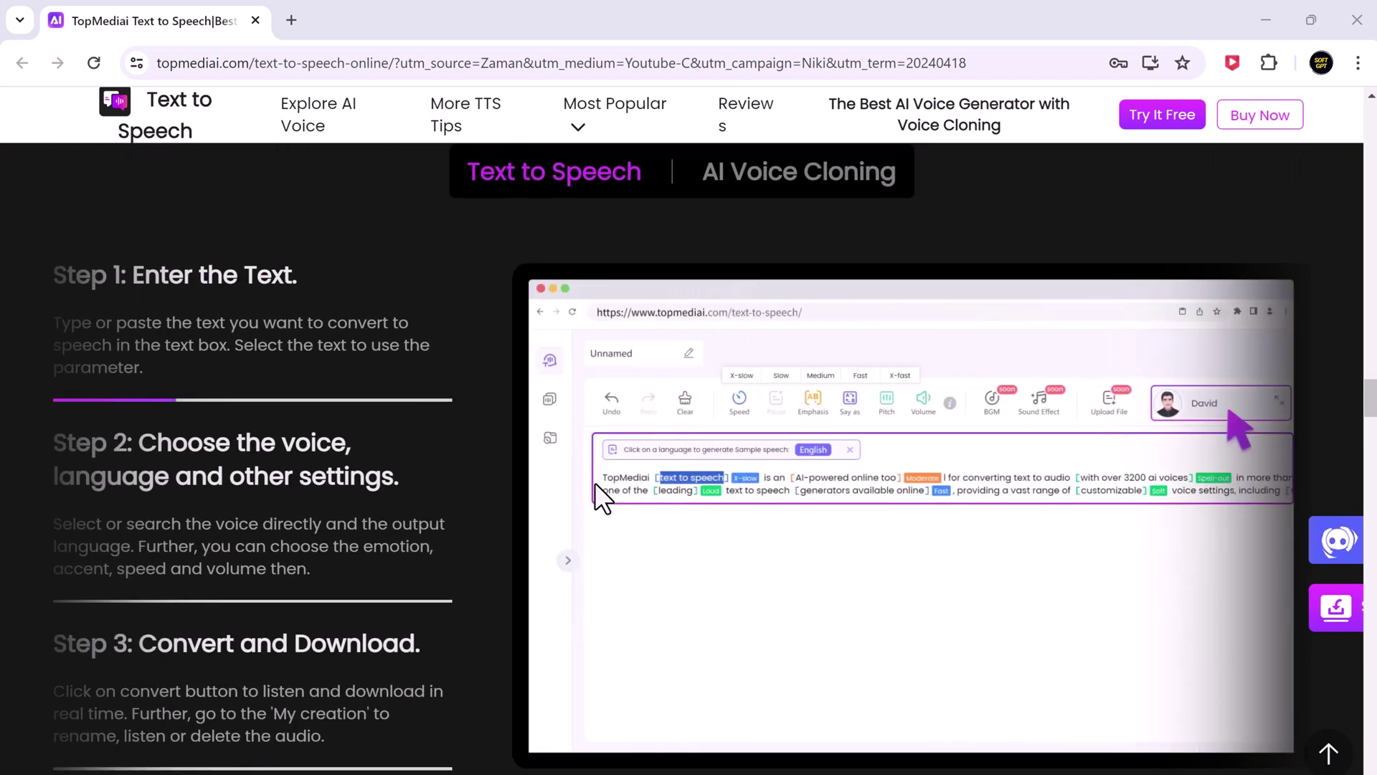
{"action": "key", "text": "Home"}
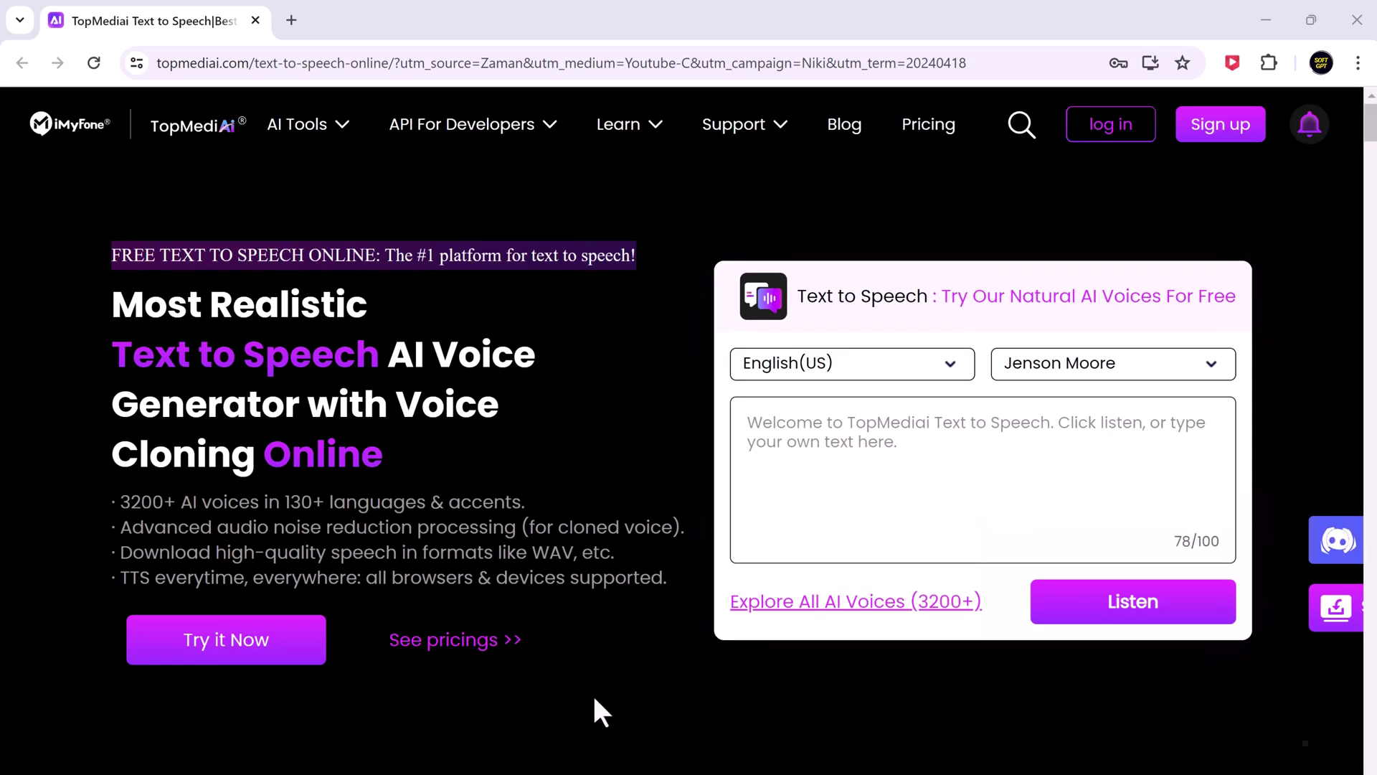
{"action": "left_click", "coordinate": [309, 657]}
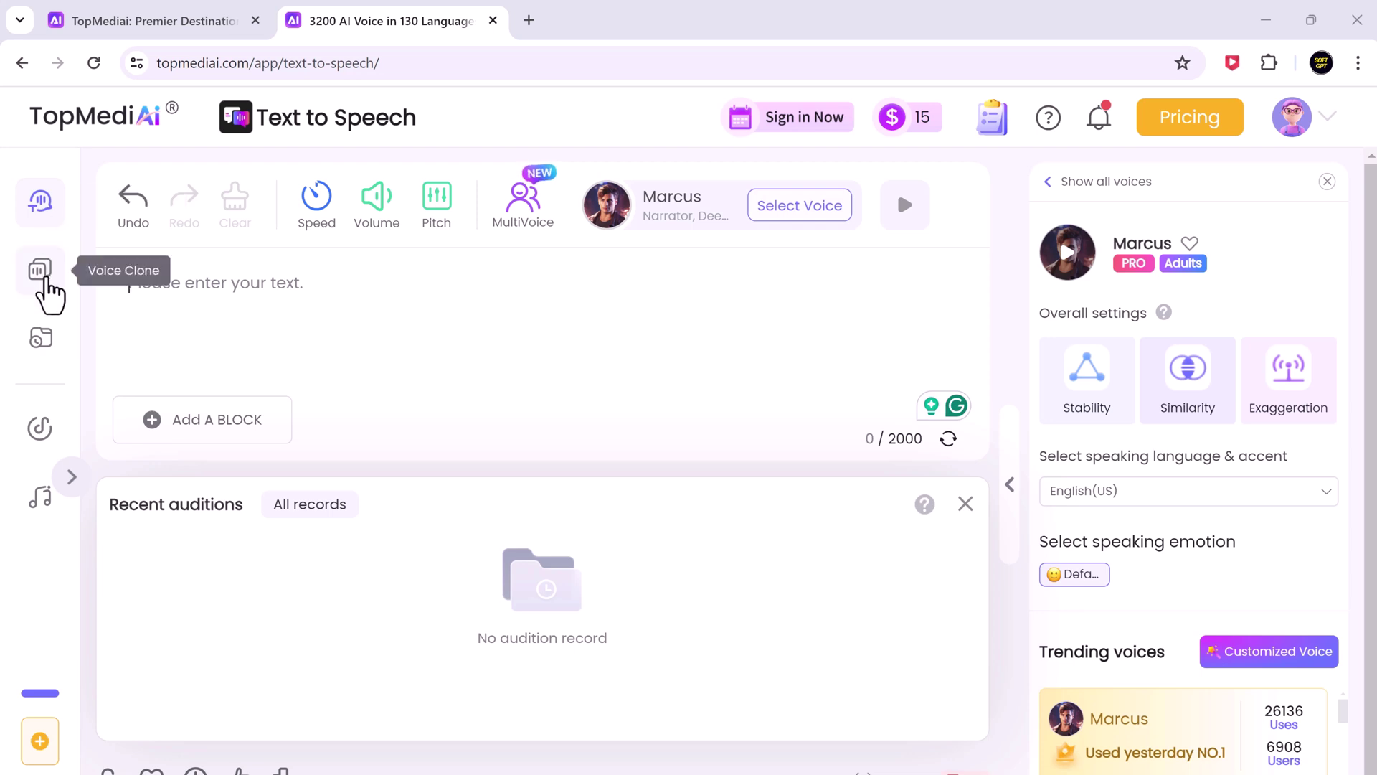
{"action": "left_click", "coordinate": [45, 280]}
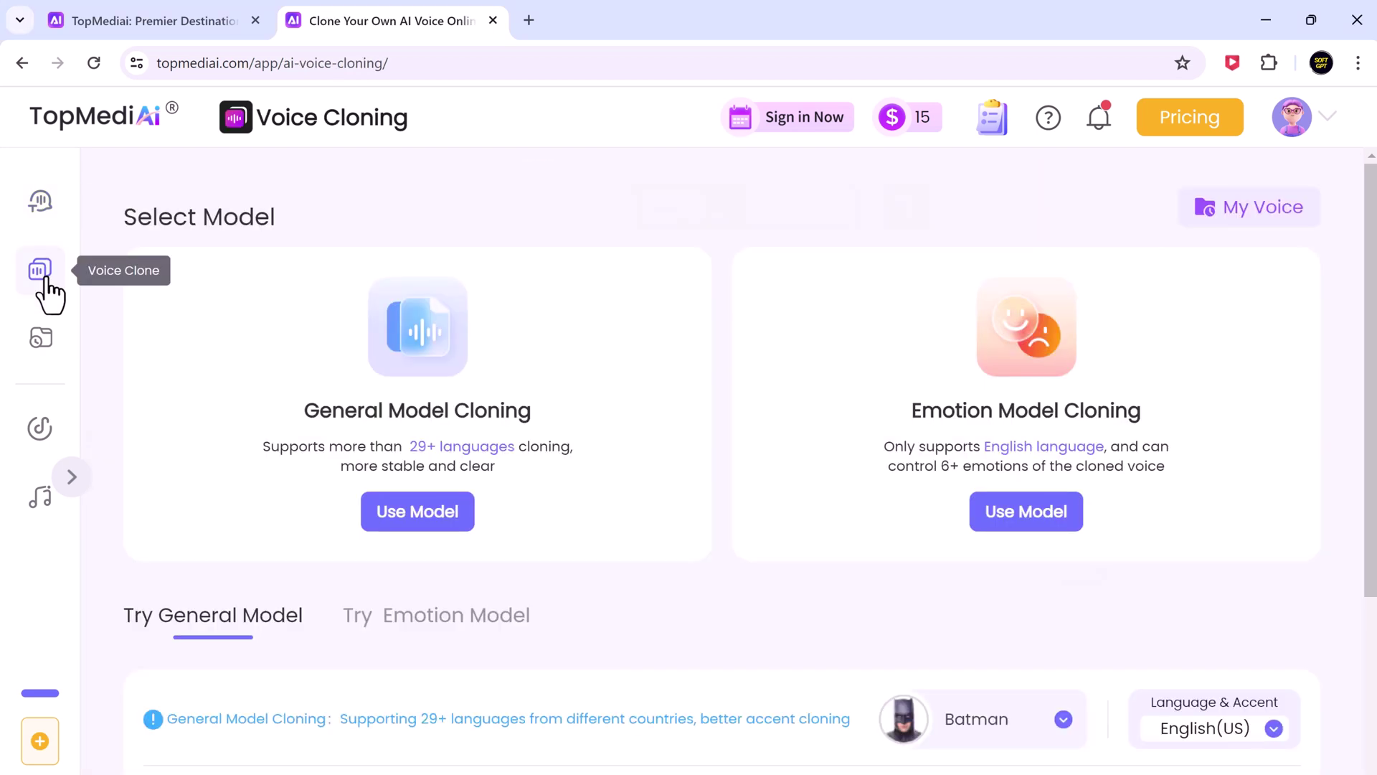
{"action": "left_click", "coordinate": [51, 351]}
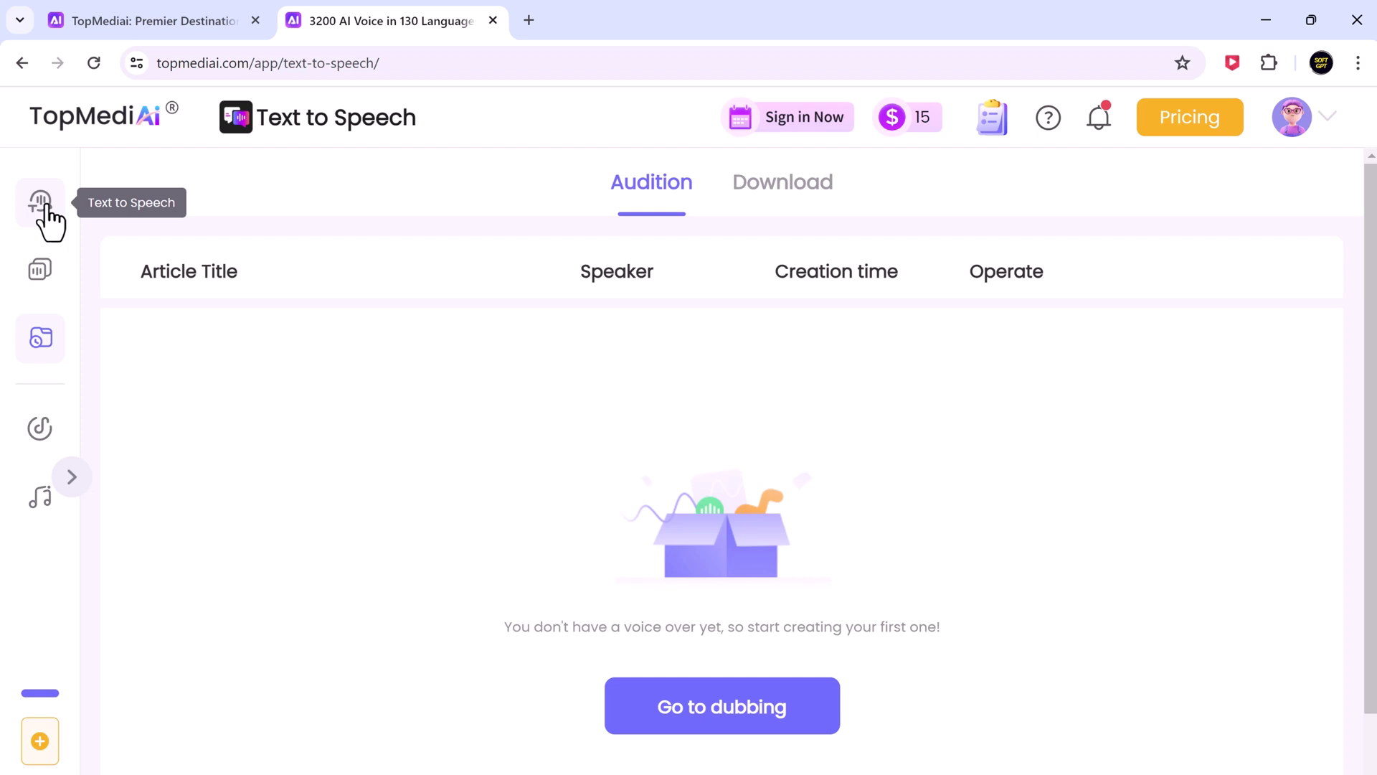
{"action": "left_click", "coordinate": [43, 209]}
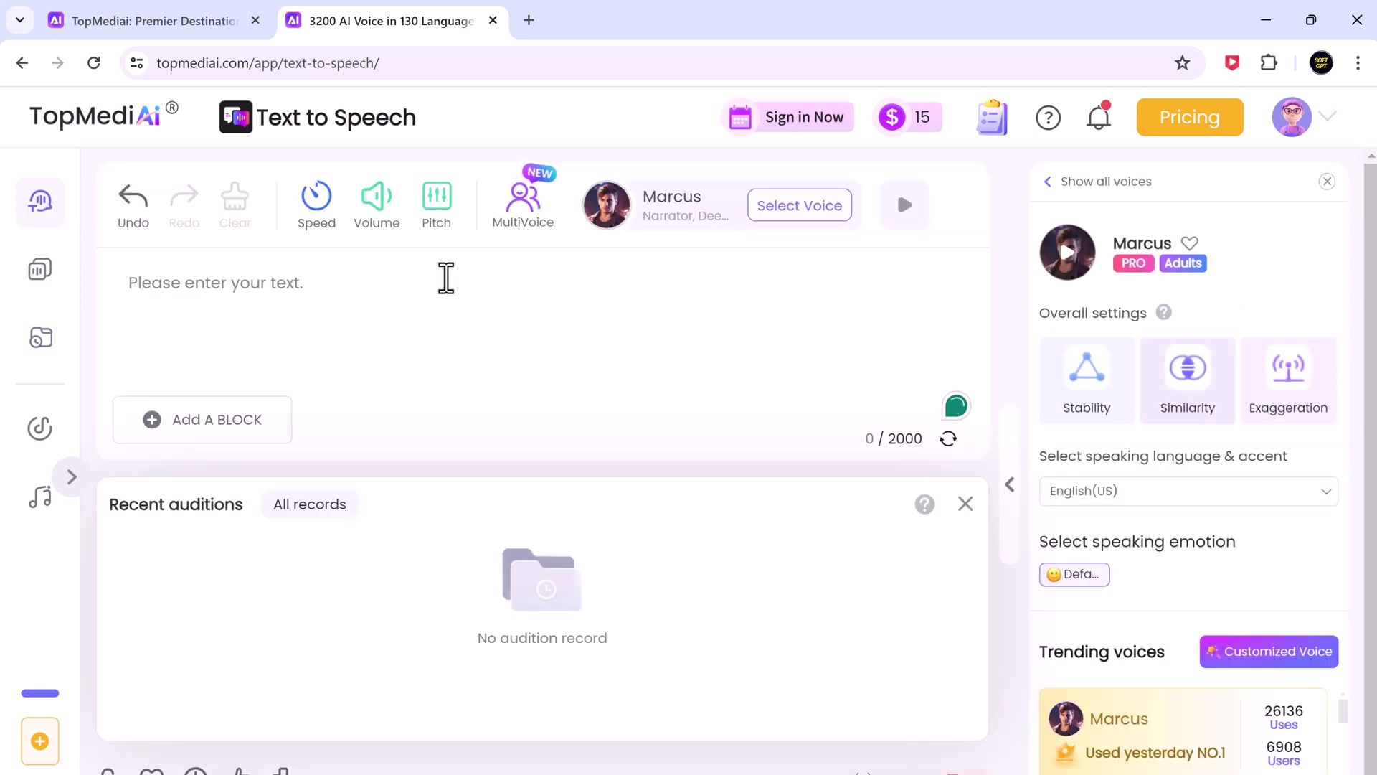
Step: Browse the YouTubers and Animation voice categories and check the speaking language list
{"action": "left_click", "coordinate": [733, 208]}
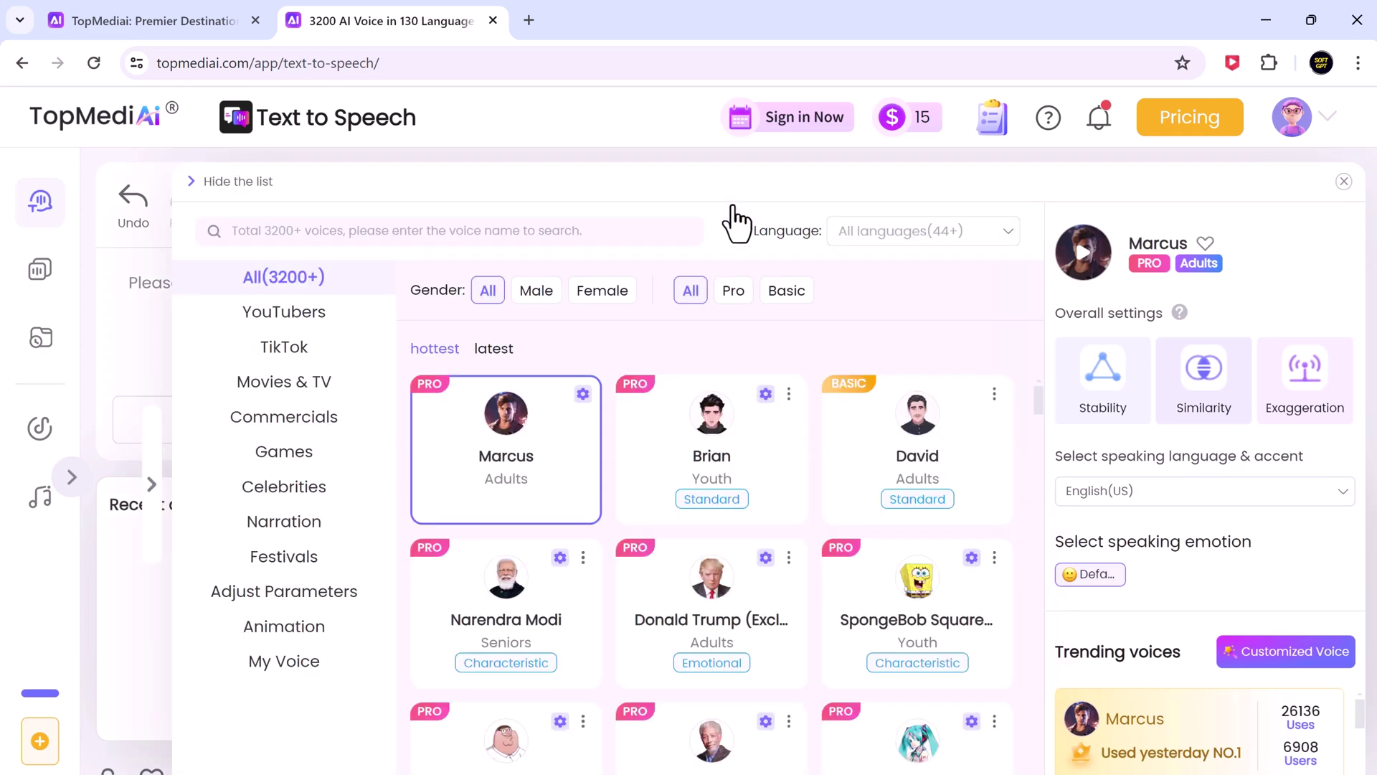
{"action": "scroll", "coordinate": [840, 492], "scroll_direction": "down", "scroll_amount": 15}
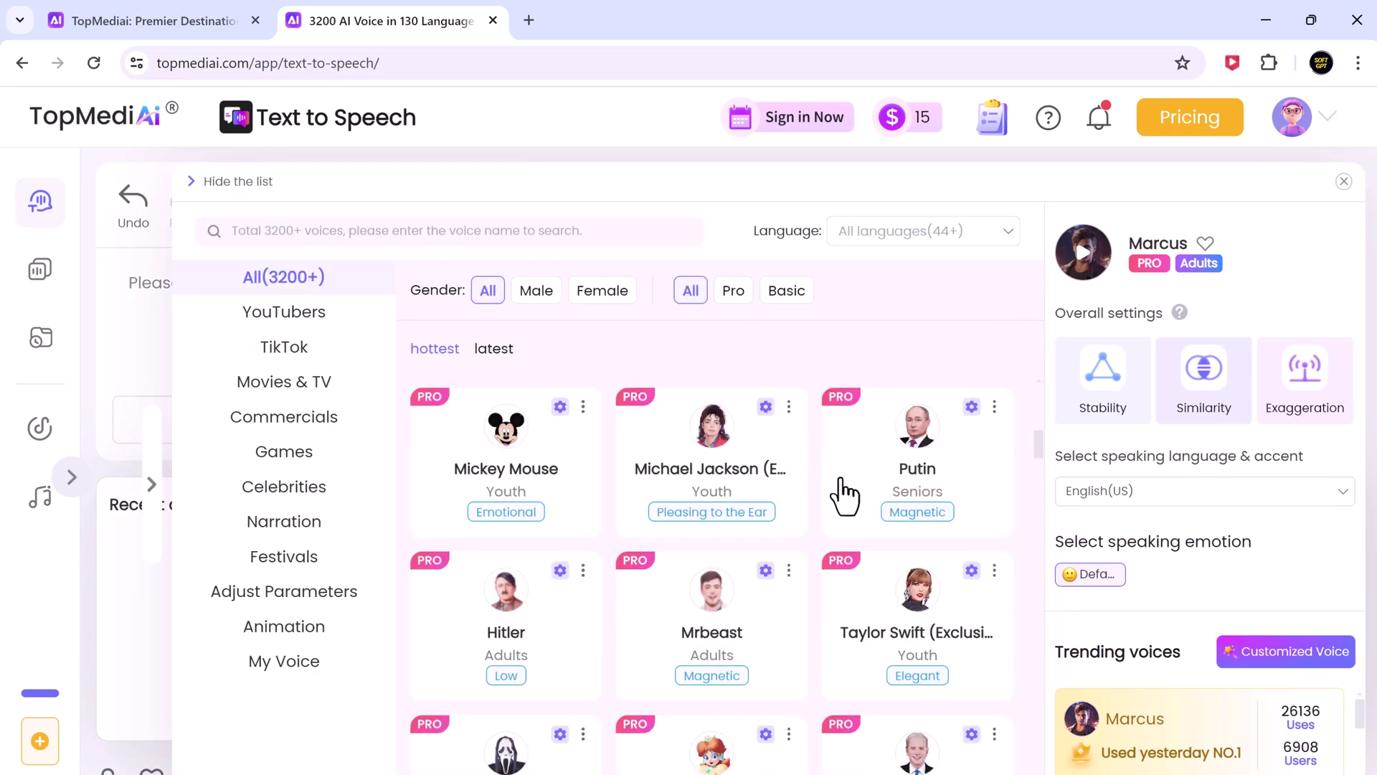
{"action": "scroll", "coordinate": [843, 481], "scroll_direction": "down", "scroll_amount": 4}
{"action": "left_click", "coordinate": [309, 313]}
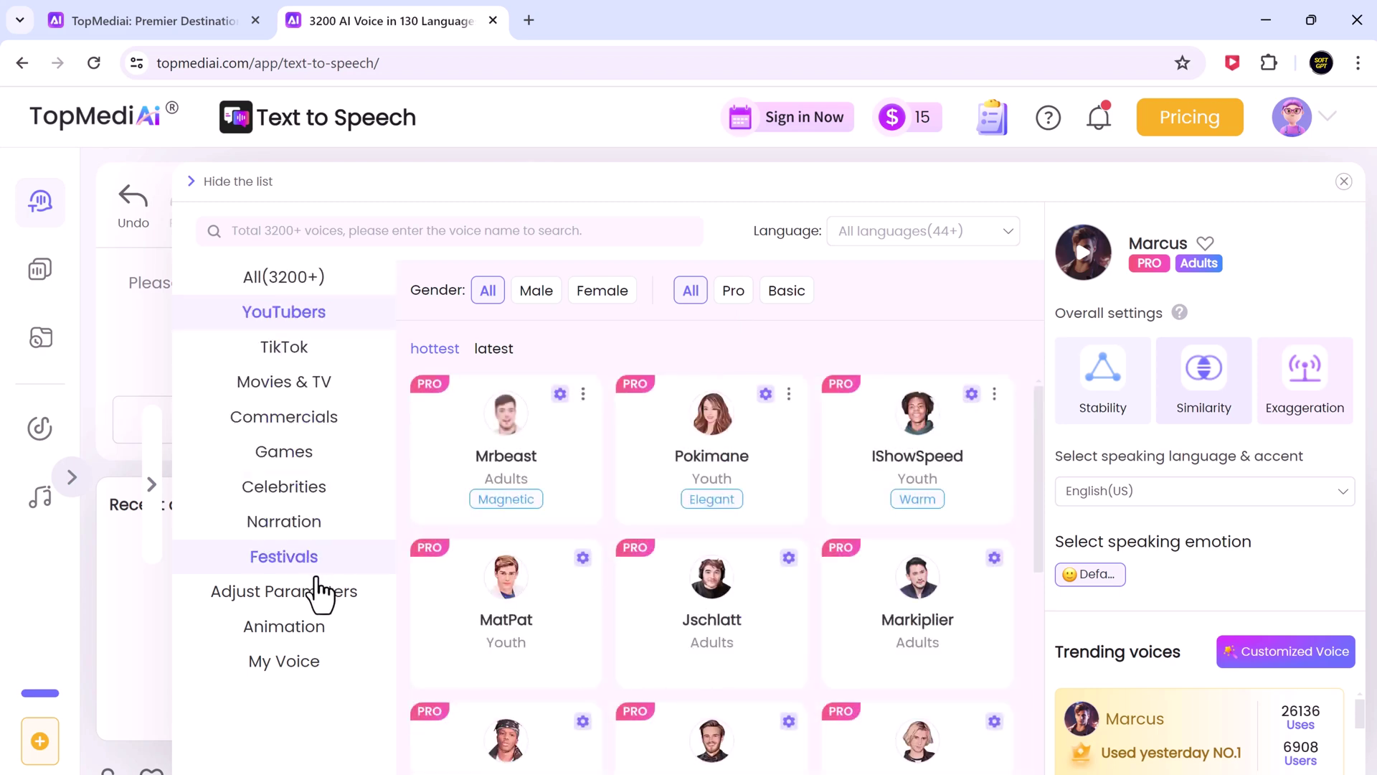
{"action": "left_click", "coordinate": [306, 630]}
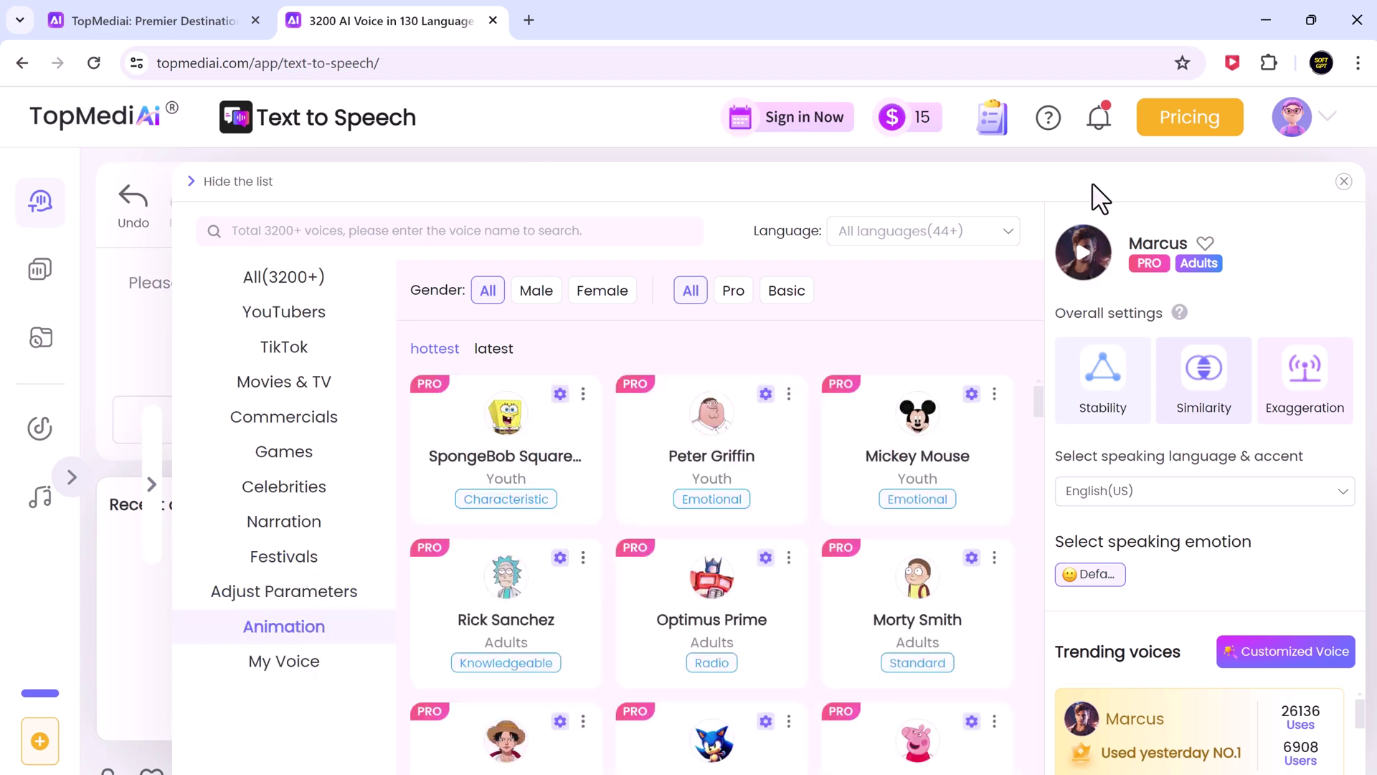
{"action": "left_click", "coordinate": [1323, 496]}
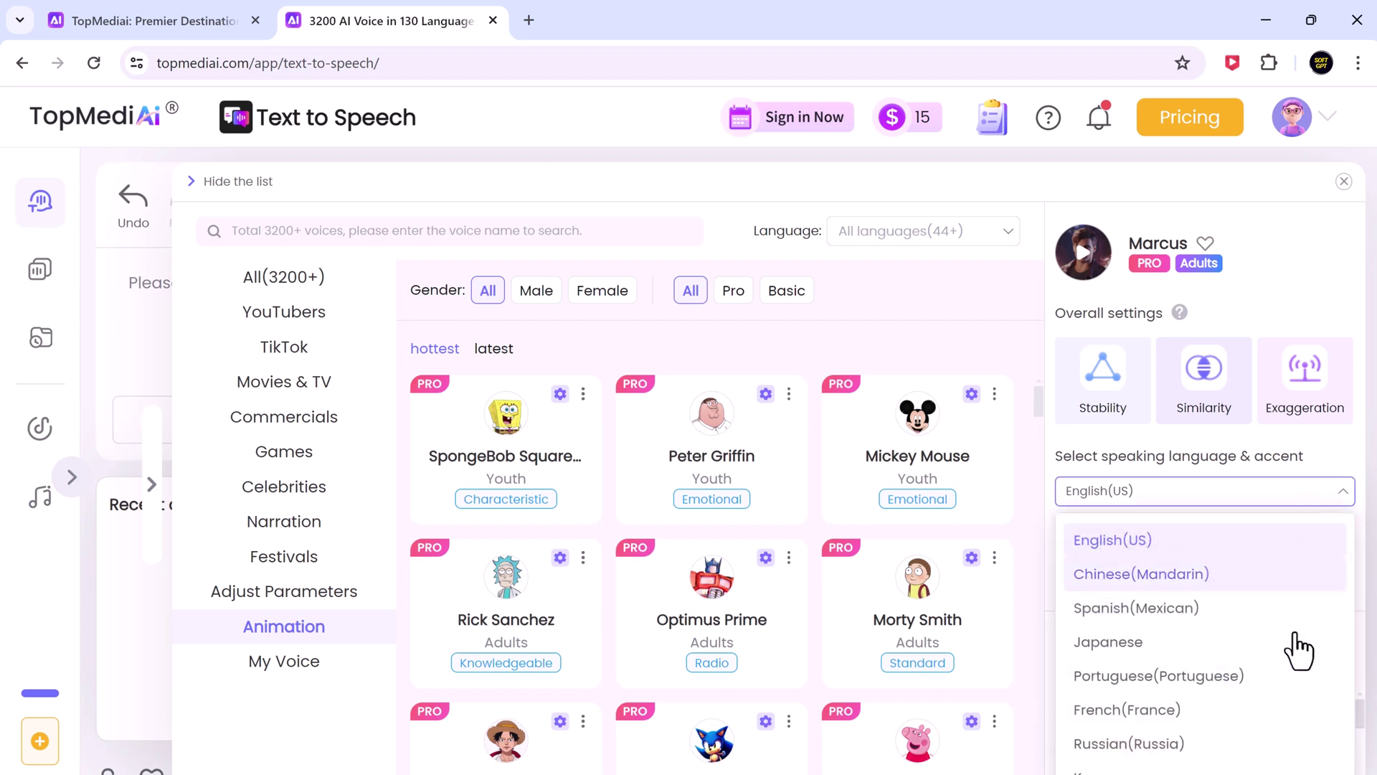
{"action": "scroll", "coordinate": [1302, 710], "scroll_direction": "down", "scroll_amount": 10}
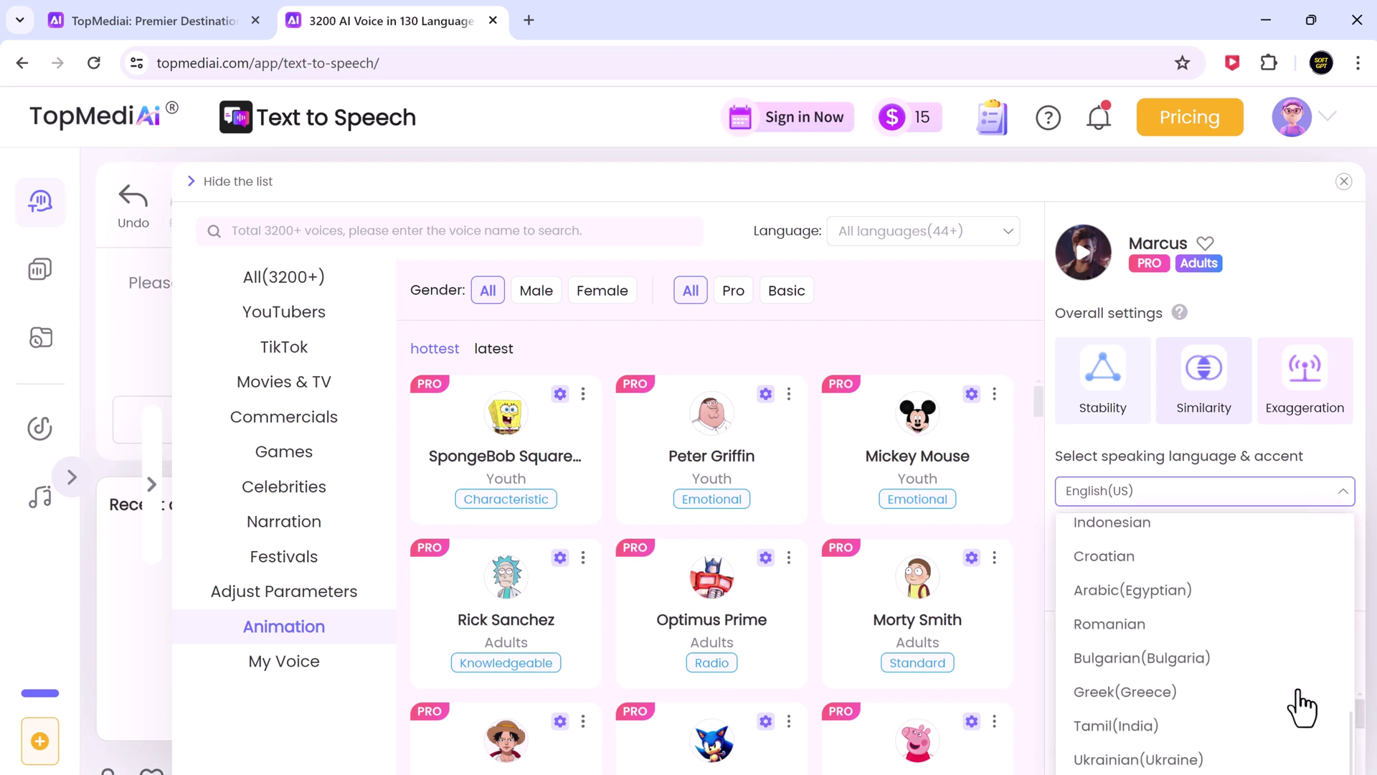
{"action": "scroll", "coordinate": [1300, 709], "scroll_direction": "up", "scroll_amount": 10}
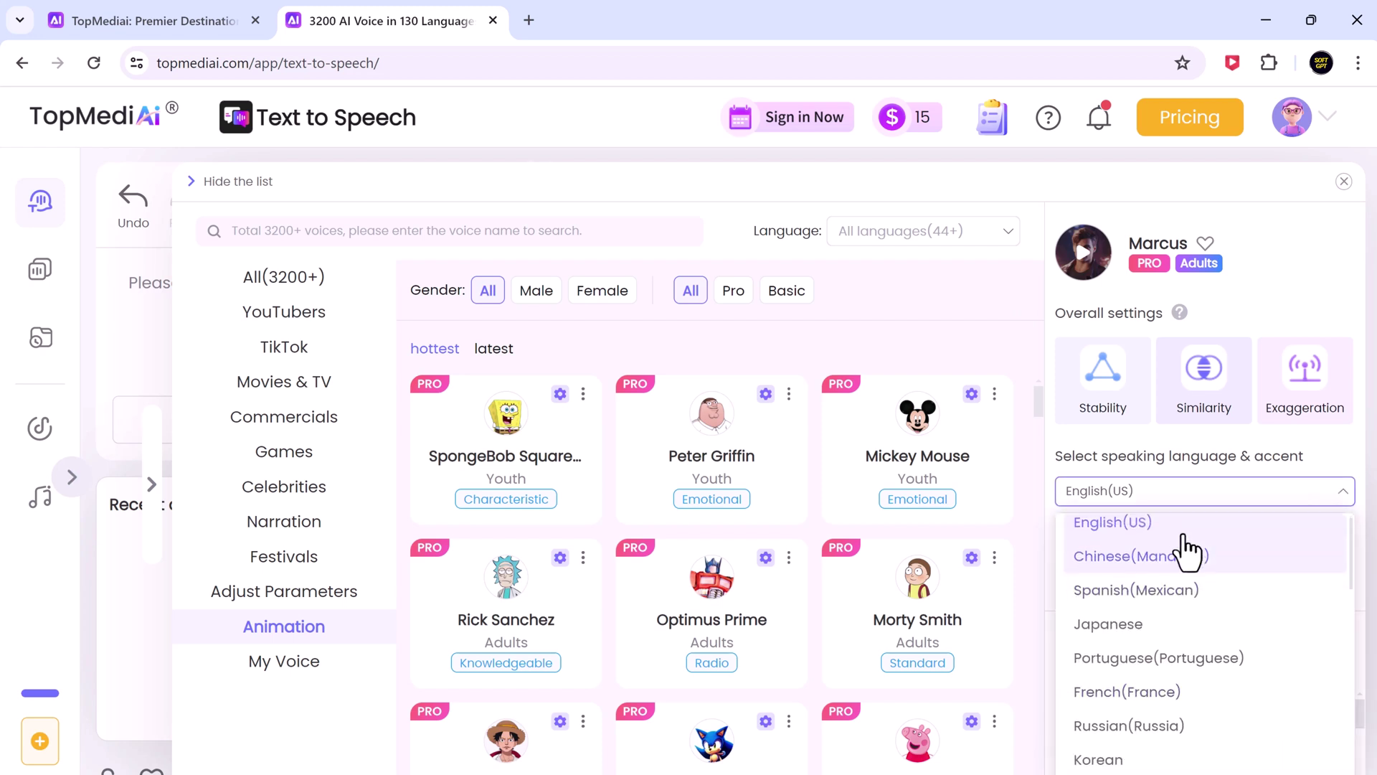
{"action": "scroll", "coordinate": [1178, 538], "scroll_direction": "up", "scroll_amount": 1}
Step: Keep English(US) as the language and play a Brian-voice audition of the script
{"action": "left_click", "coordinate": [815, 330]}
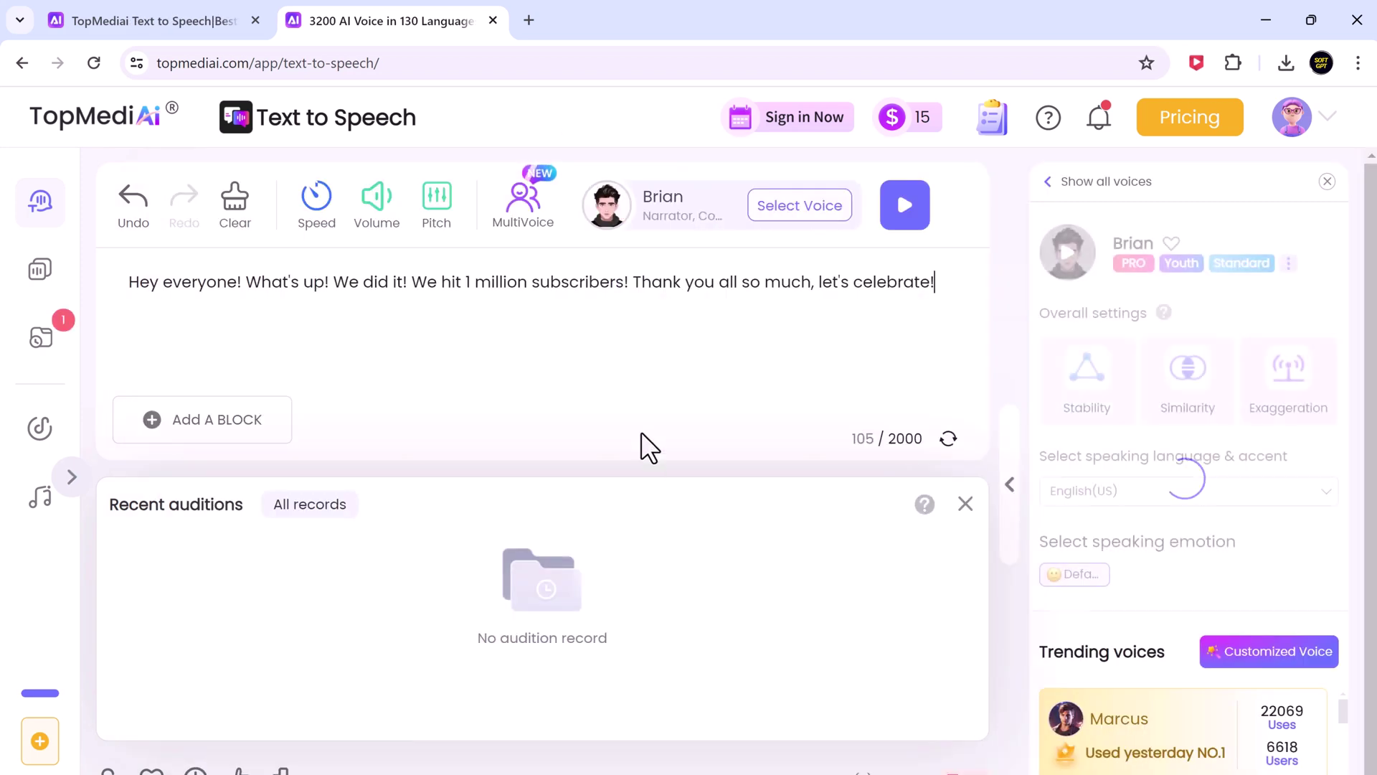
{"action": "left_click", "coordinate": [905, 205]}
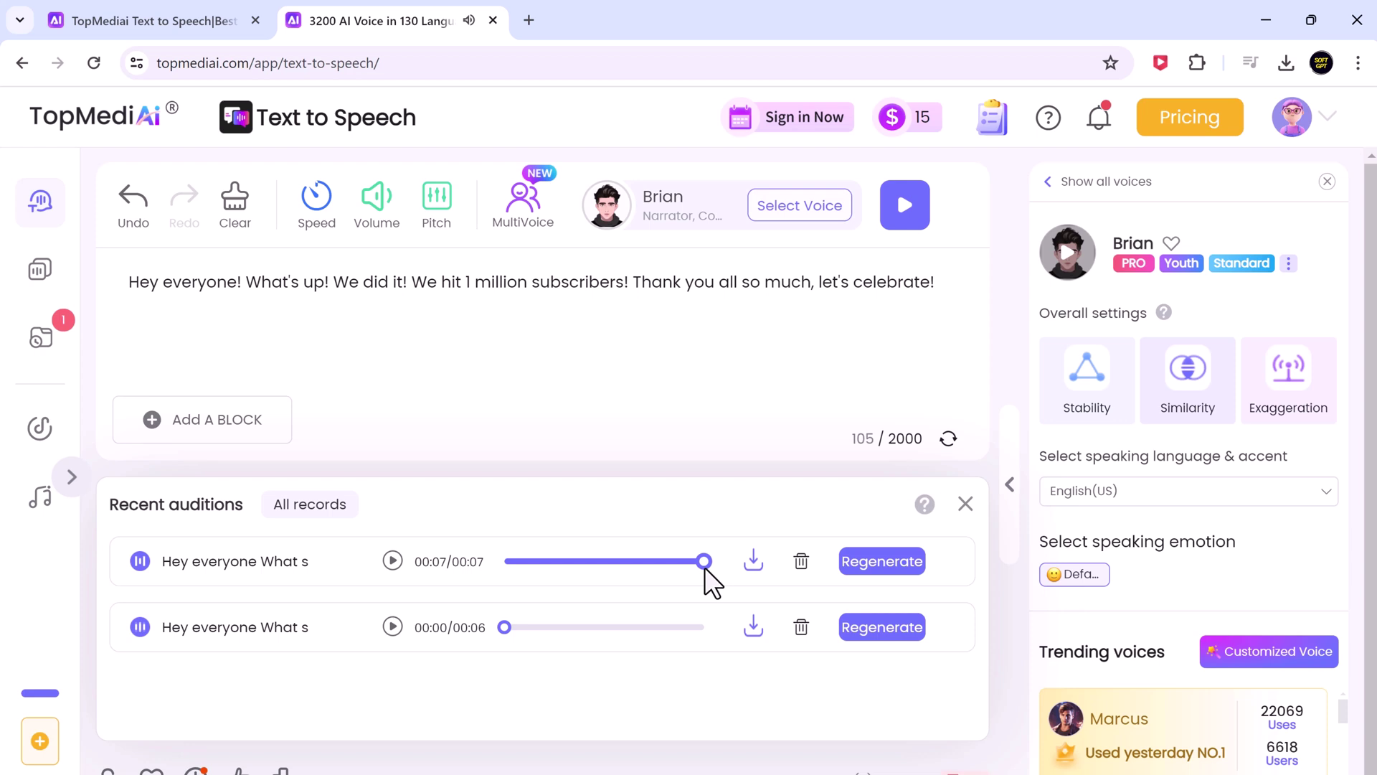
Step: Switch the script's voice to Donald Trump and generate its audio
{"action": "left_click", "coordinate": [621, 215]}
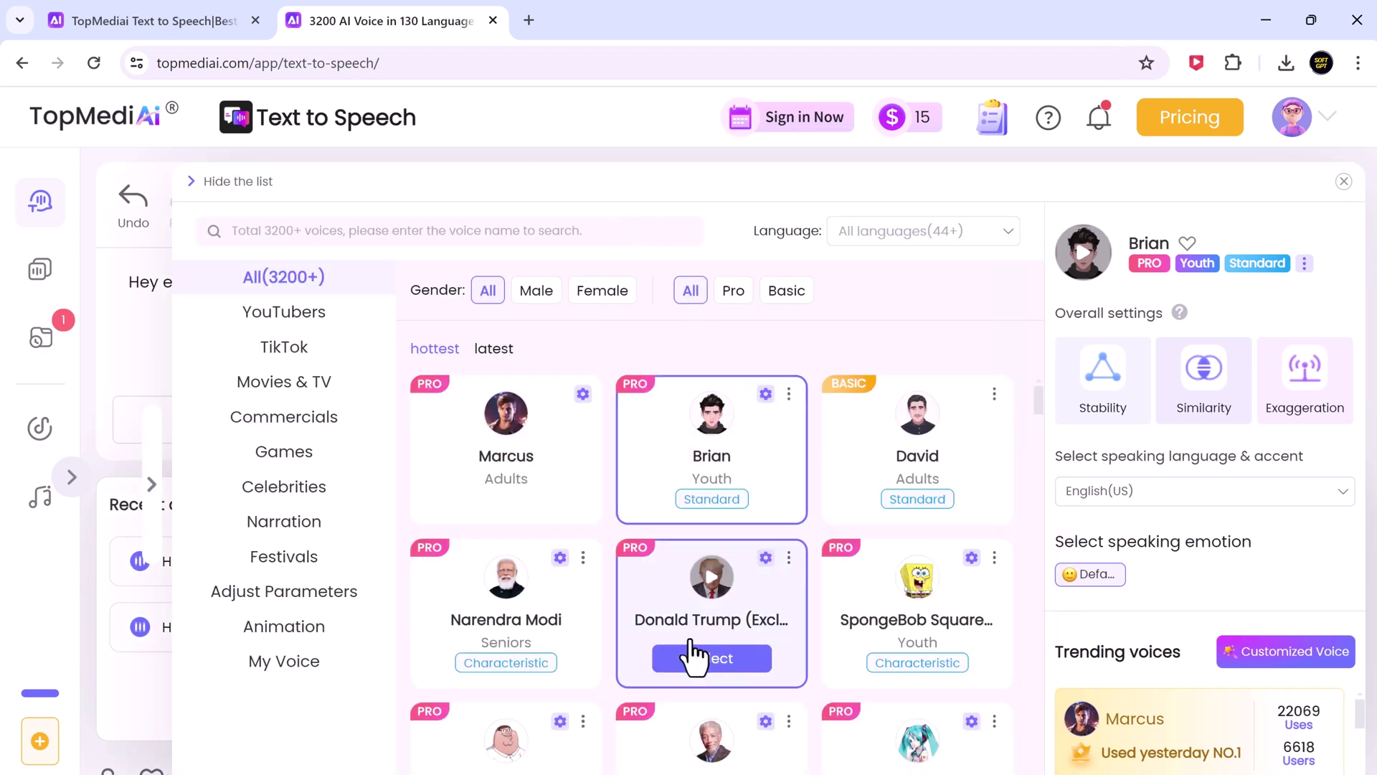
{"action": "left_click", "coordinate": [707, 668]}
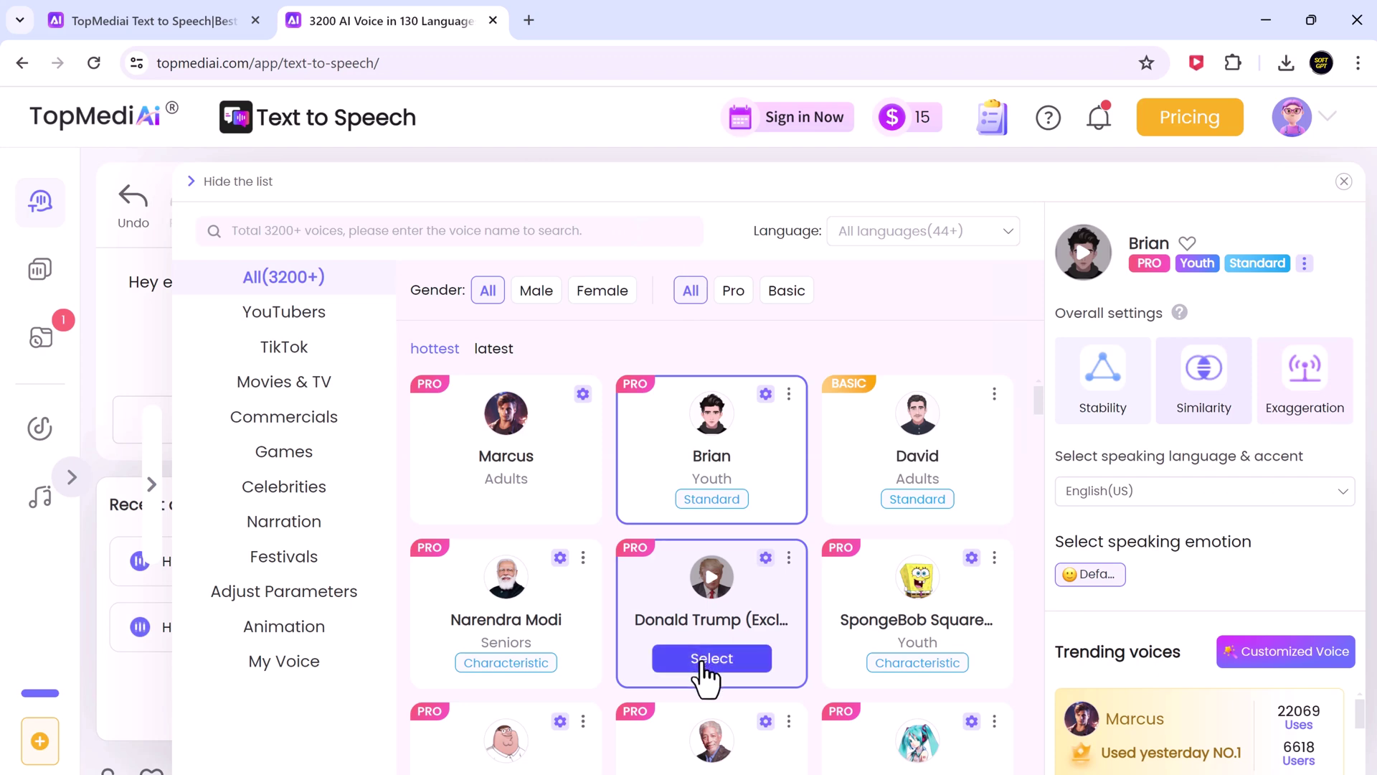
{"action": "left_click", "coordinate": [703, 666]}
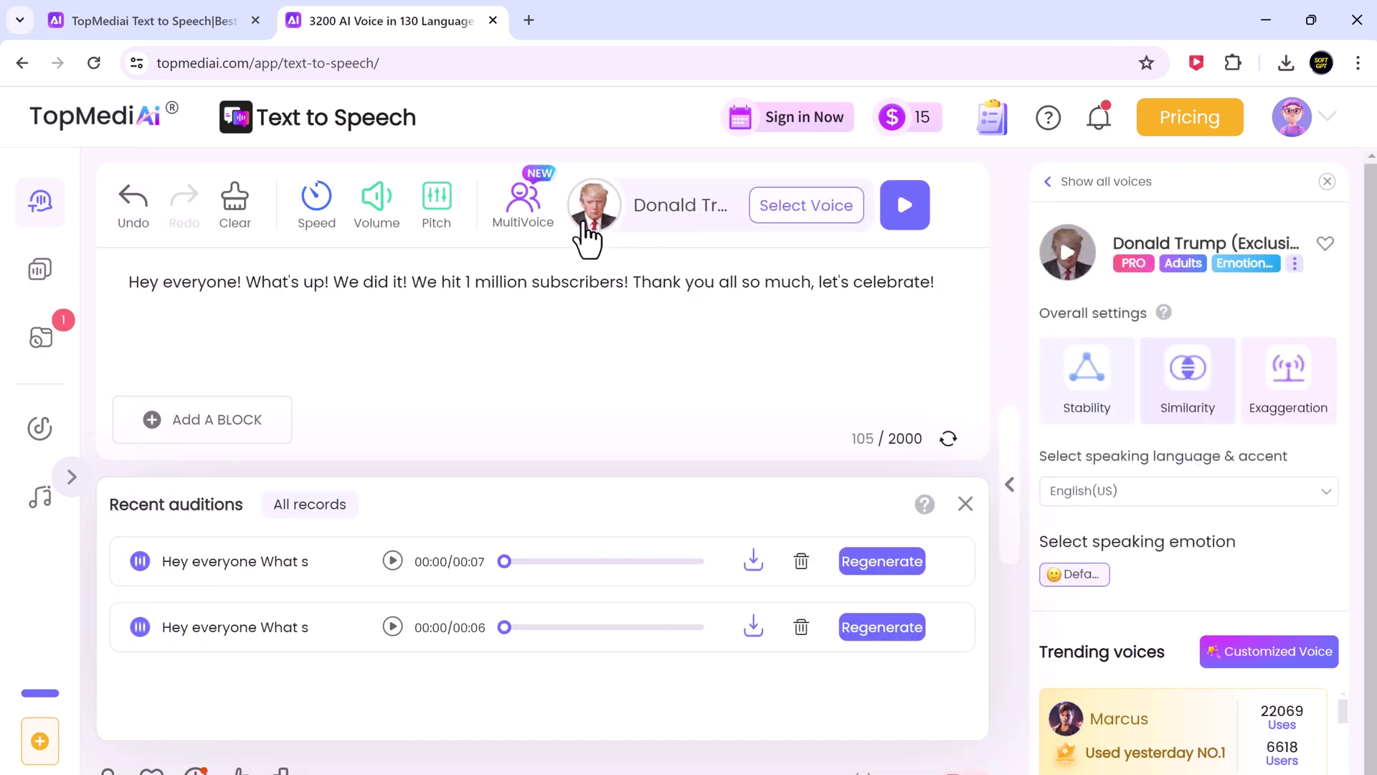
{"action": "left_click", "coordinate": [905, 212]}
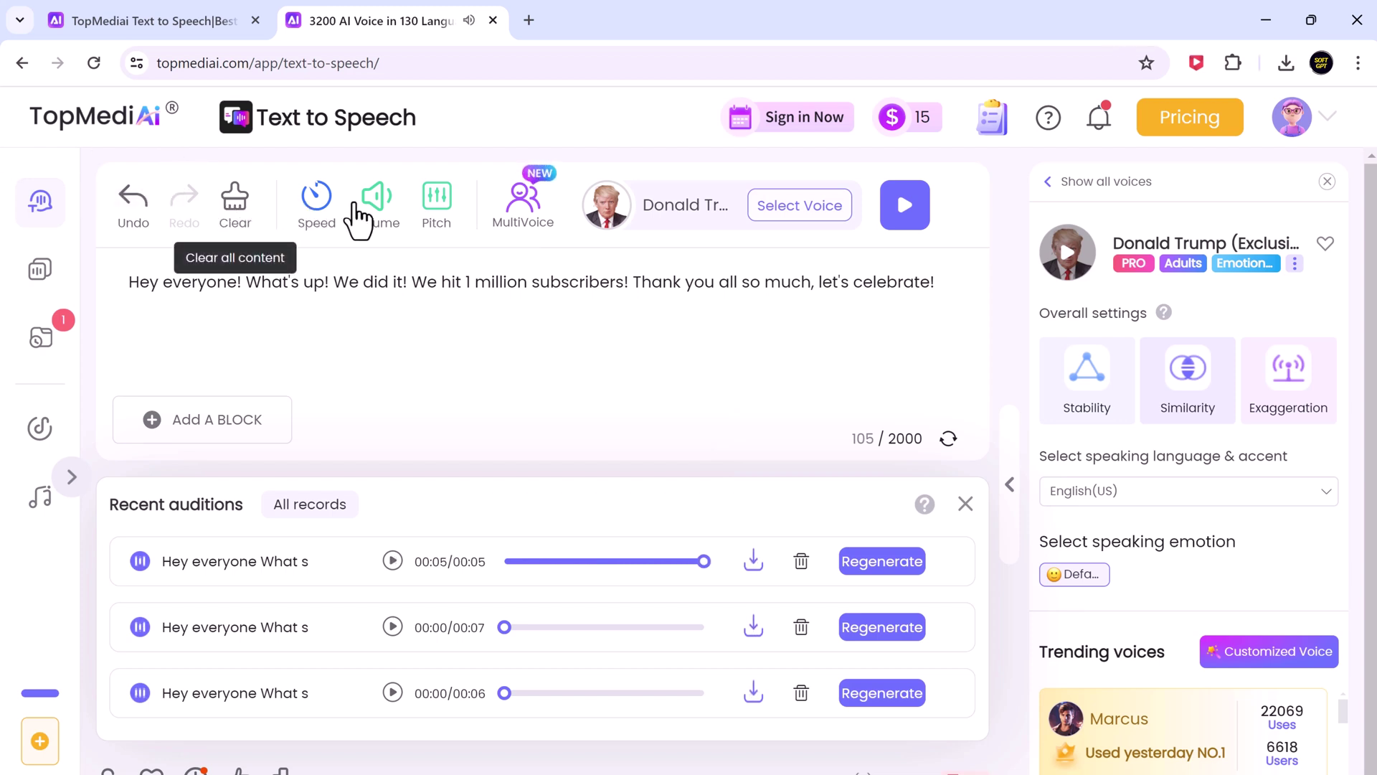
Step: Slow the speech speed to 0.9x and move to the Voice Cloning page
{"action": "left_click", "coordinate": [315, 208]}
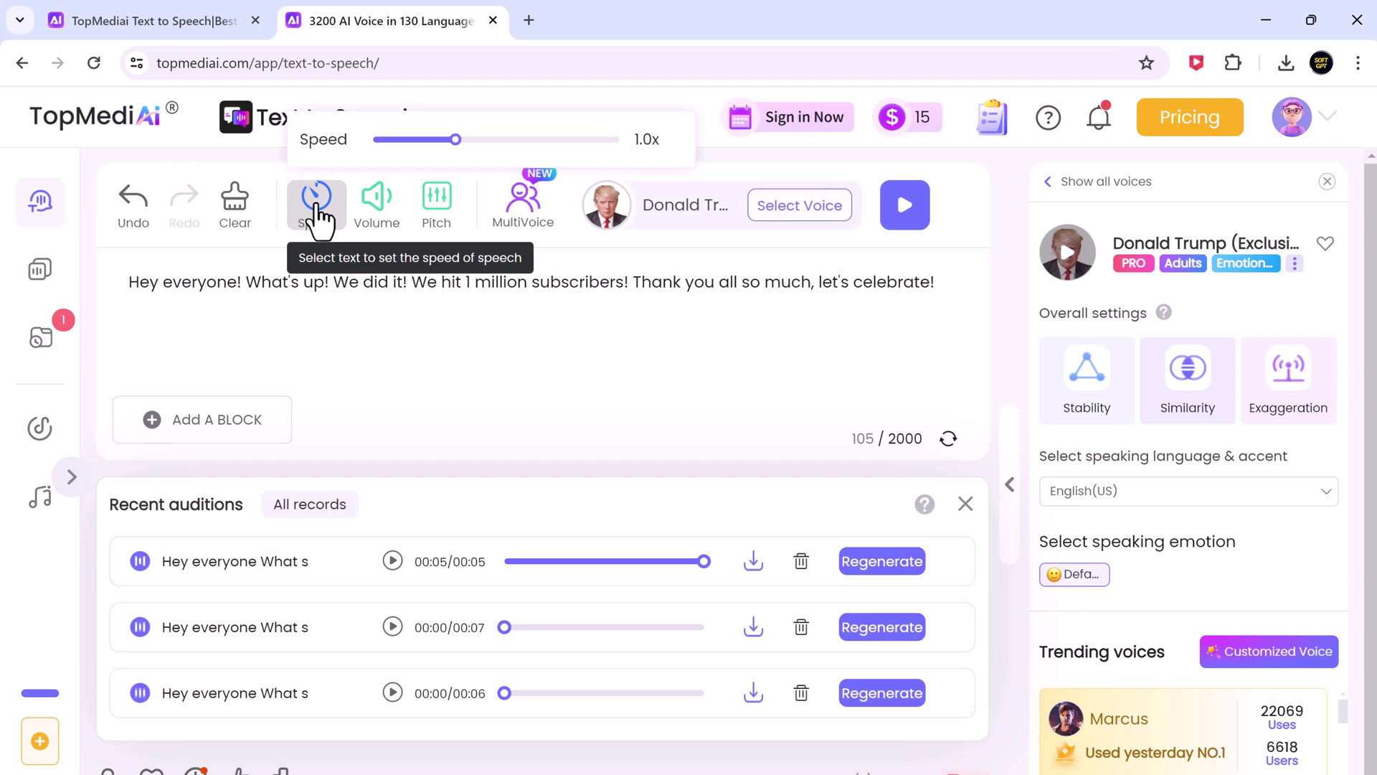
{"action": "left_click_drag", "start_coordinate": [456, 139], "coordinate": [439, 139]}
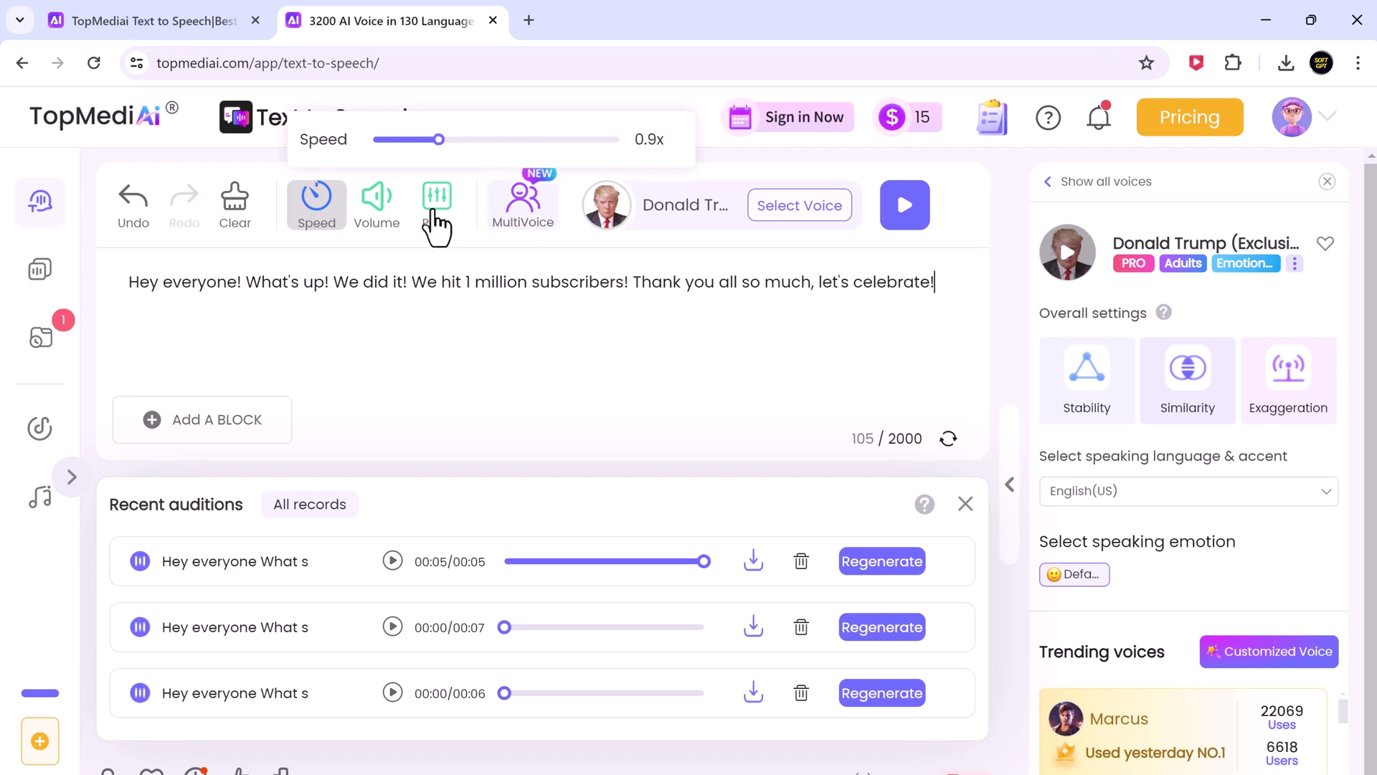
{"action": "left_click", "coordinate": [388, 215]}
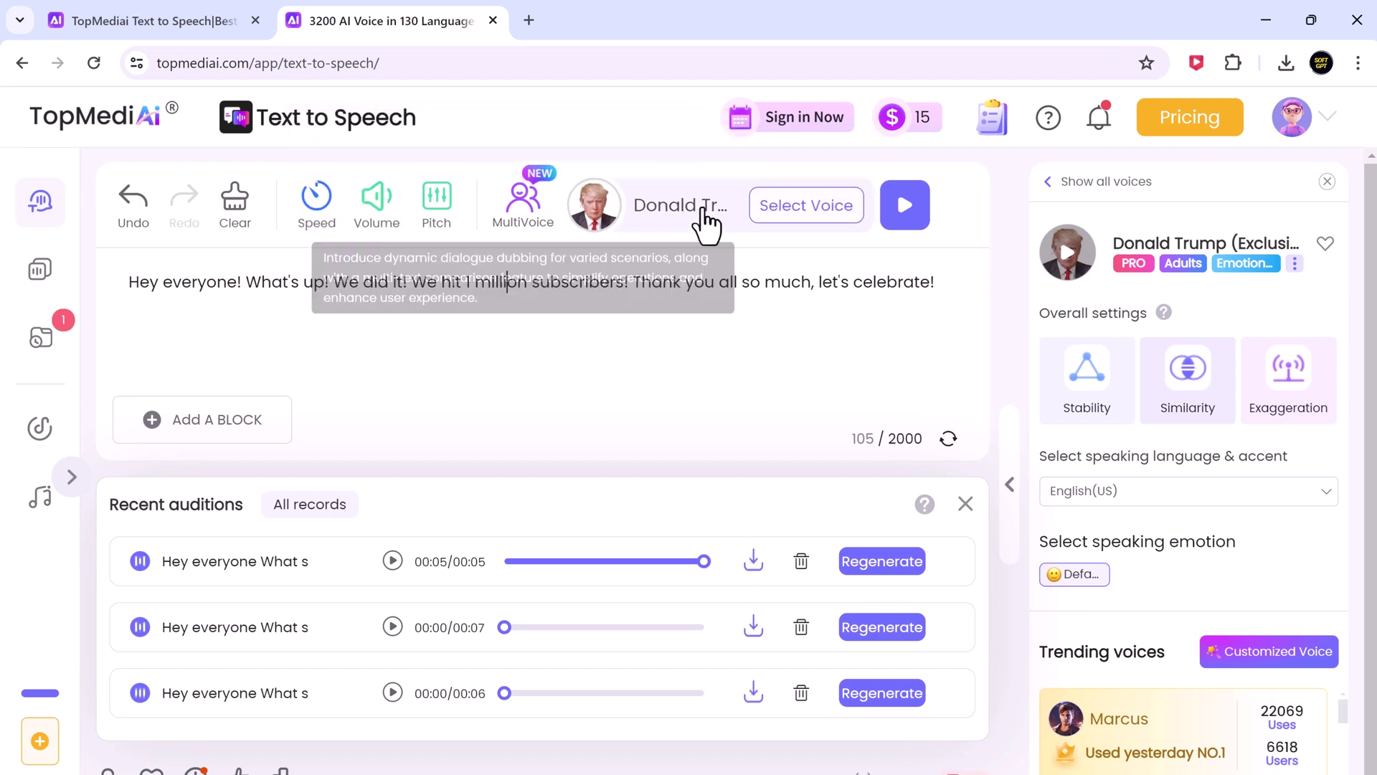
{"action": "left_click", "coordinate": [768, 206]}
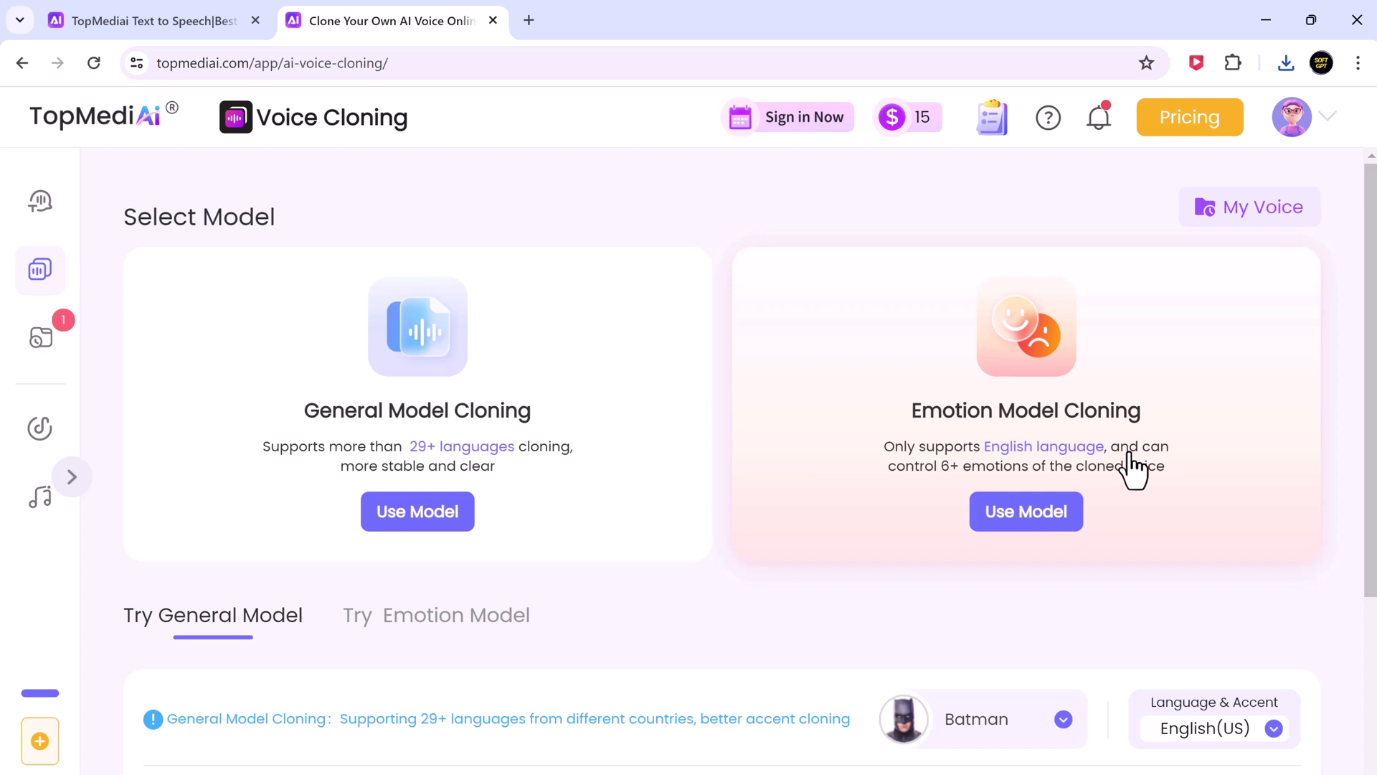
Step: Start a new voice clone using the 'Upload video or audio files' method
{"action": "scroll", "coordinate": [1141, 471], "scroll_direction": "down", "scroll_amount": 4}
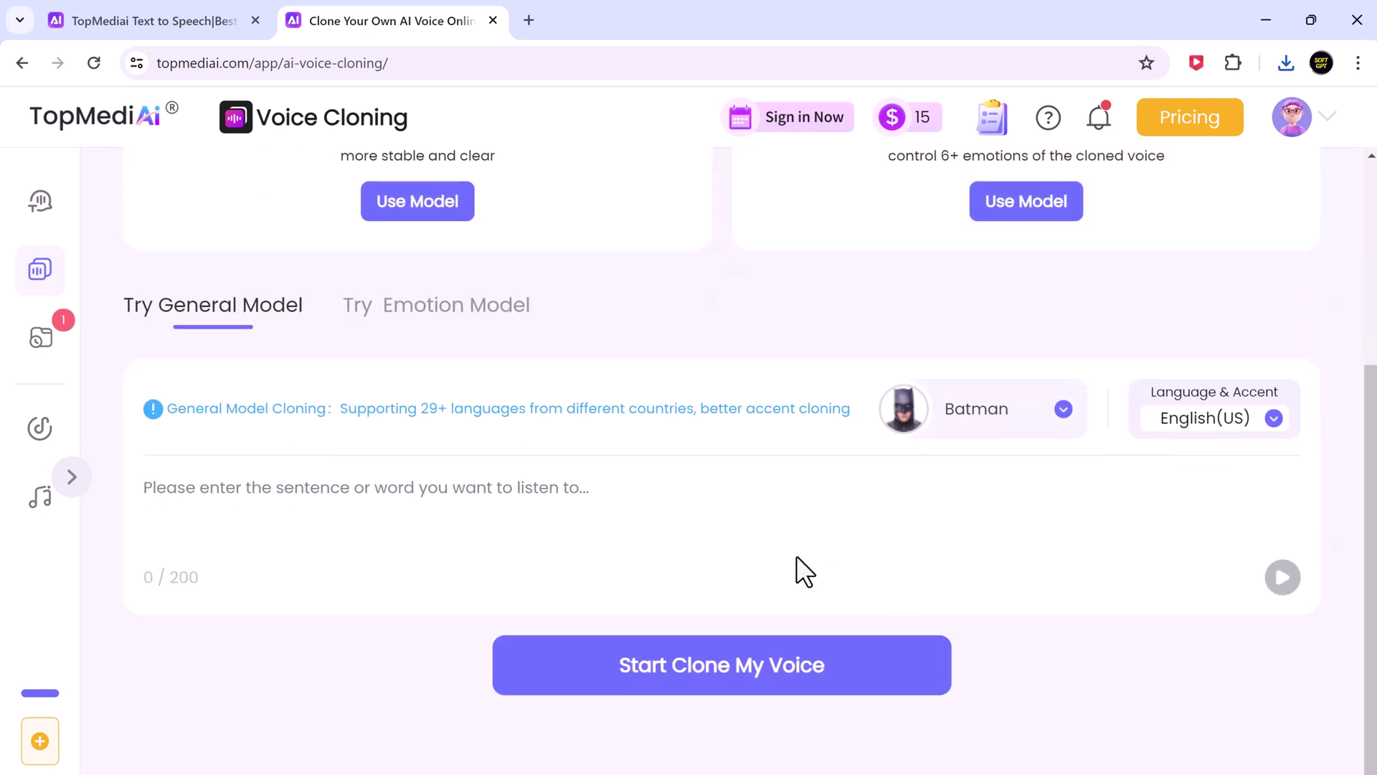
{"action": "left_click", "coordinate": [711, 673]}
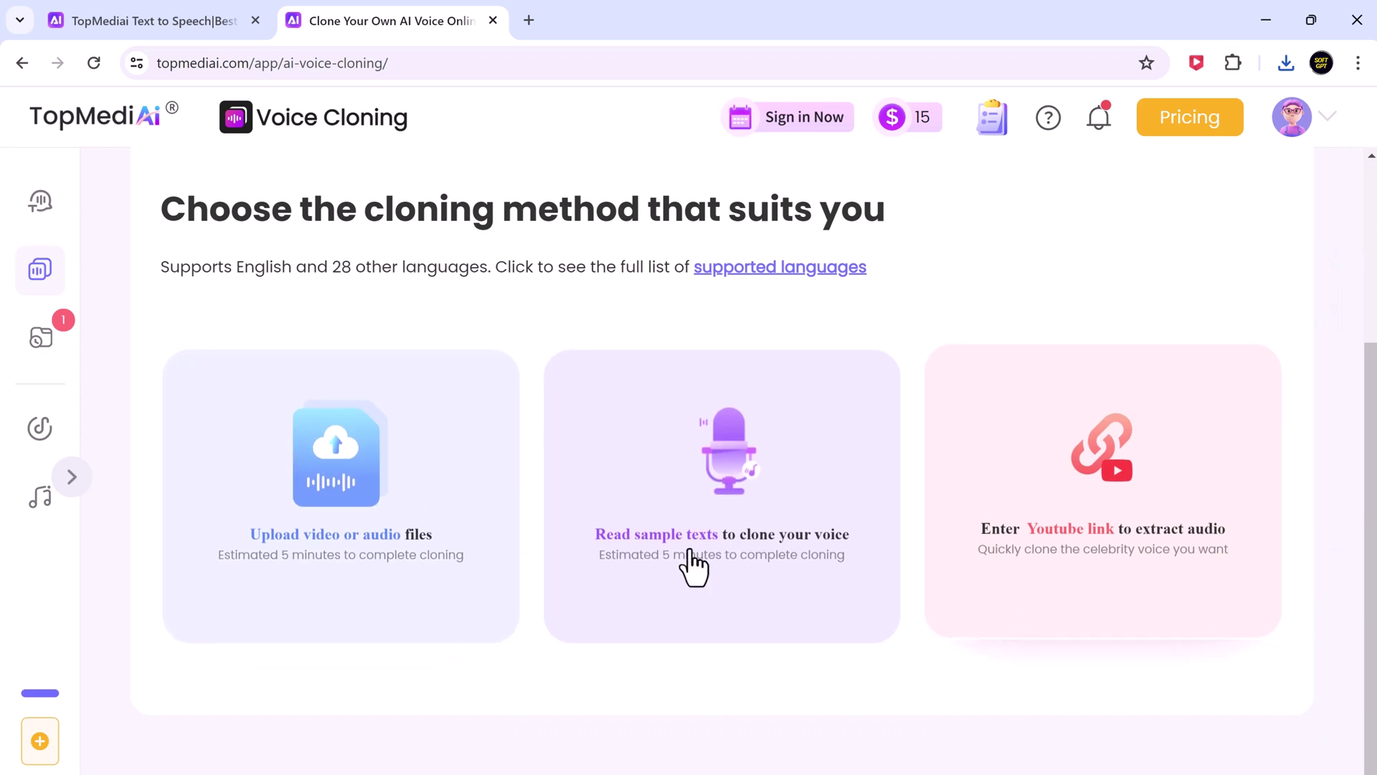
{"action": "left_click", "coordinate": [385, 512]}
Step: Upload drfone short.mp4 as the sample and start cloning it into Voice1
{"action": "left_click", "coordinate": [714, 245]}
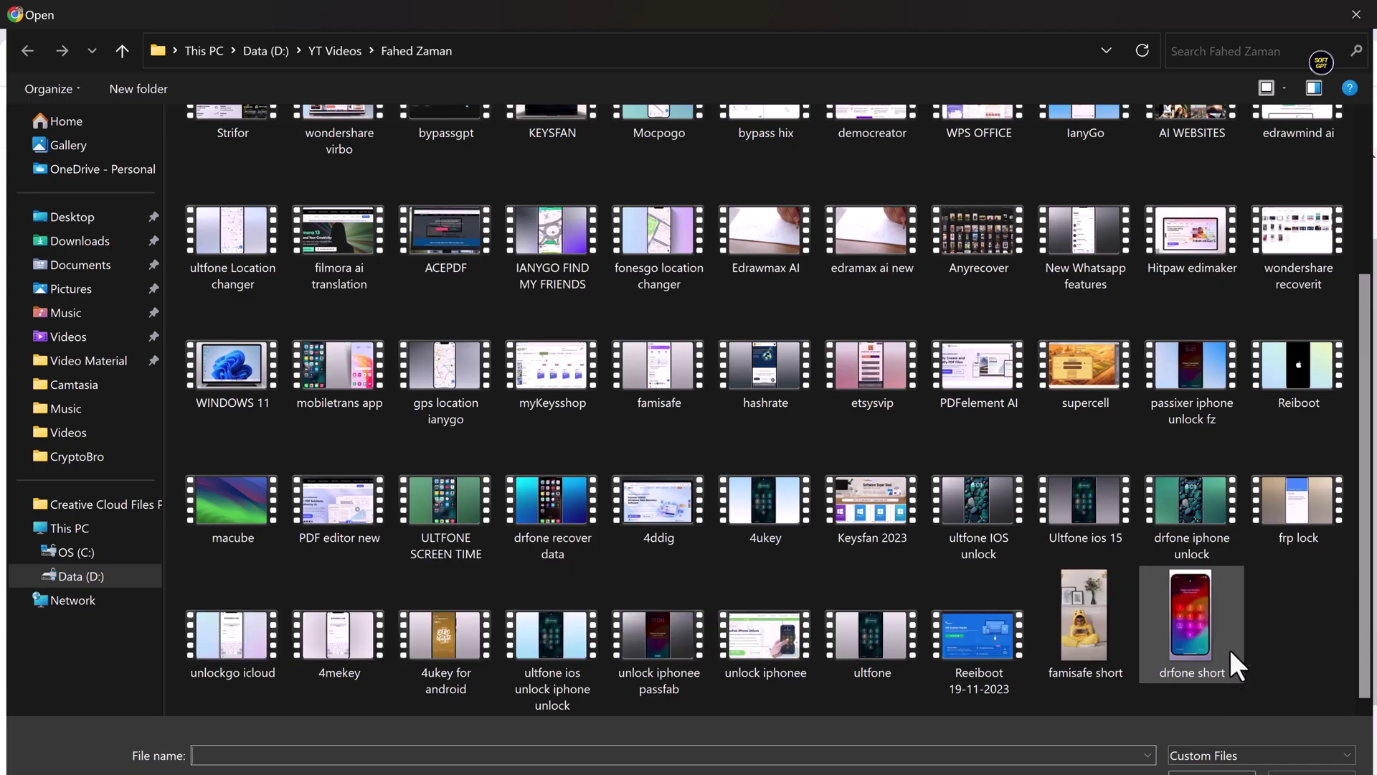
{"action": "left_click", "coordinate": [1230, 649]}
{"action": "double_click", "coordinate": [1231, 649]}
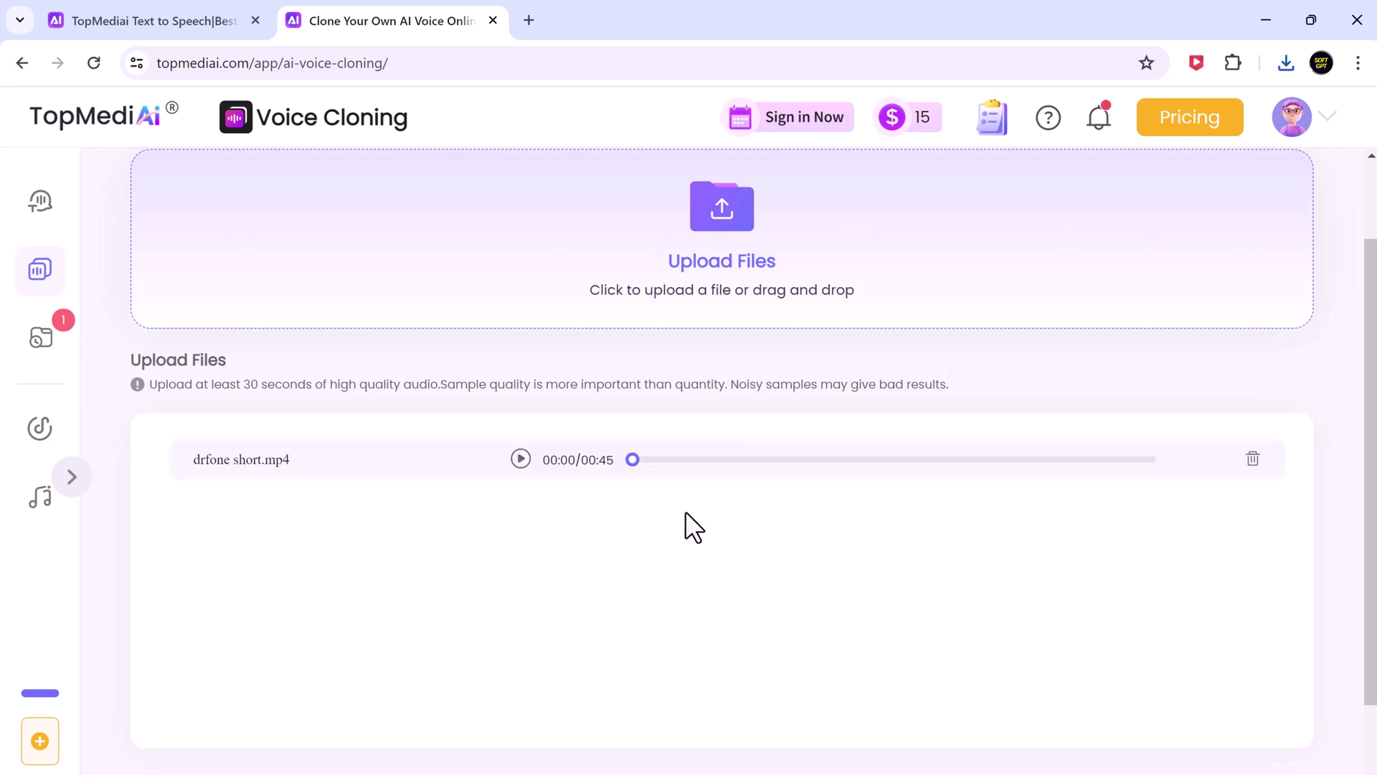
{"action": "scroll", "coordinate": [573, 430], "scroll_direction": "down", "scroll_amount": 1}
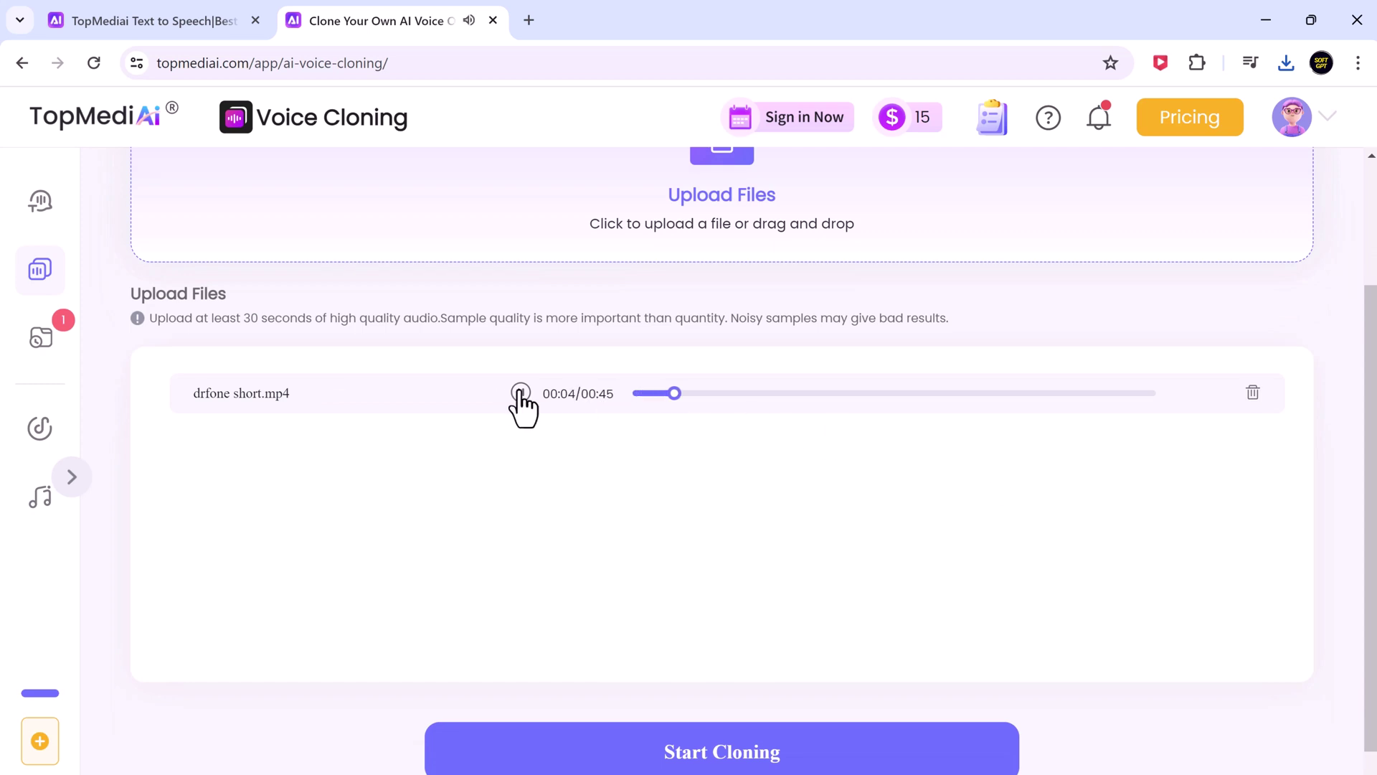
{"action": "left_click", "coordinate": [740, 762]}
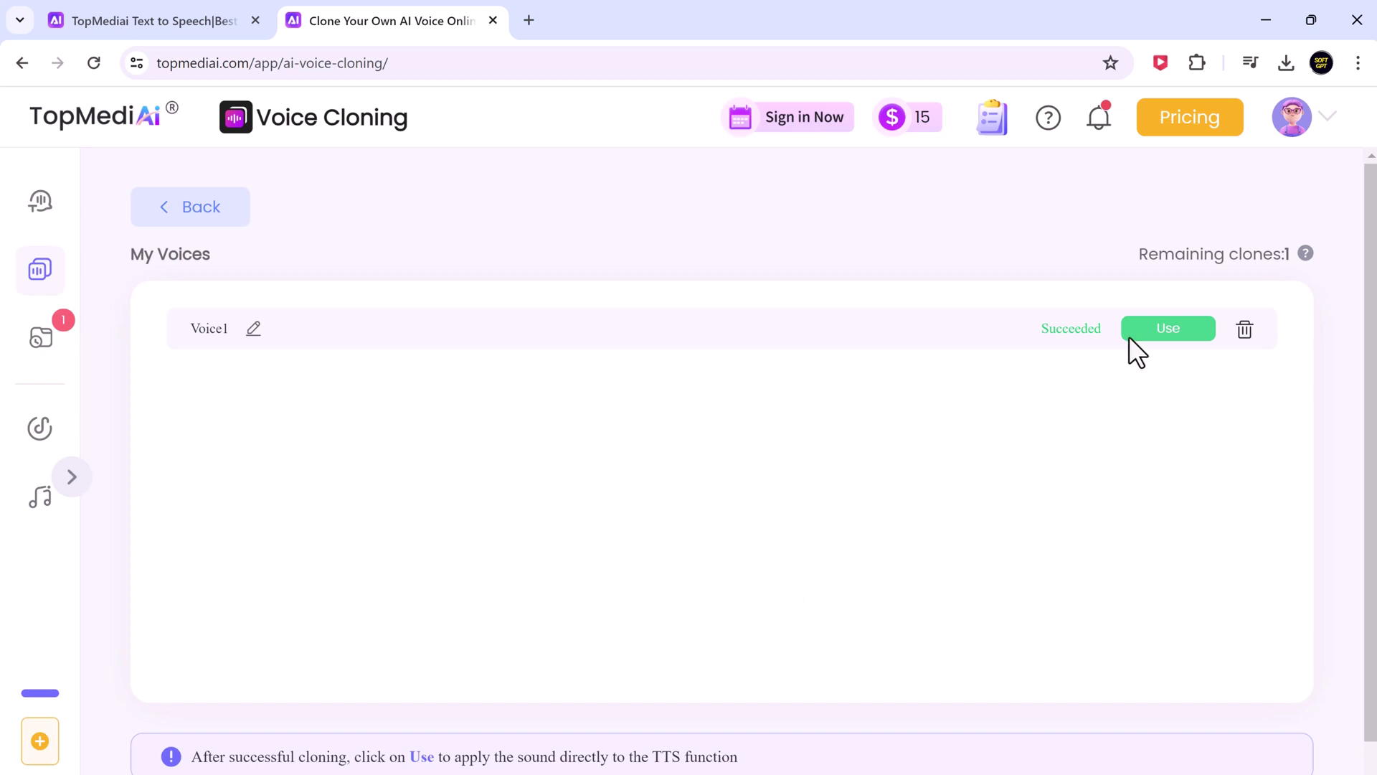
Step: Apply cloned Voice1, paste the celebration script, and generate its audio
{"action": "left_click", "coordinate": [1169, 328]}
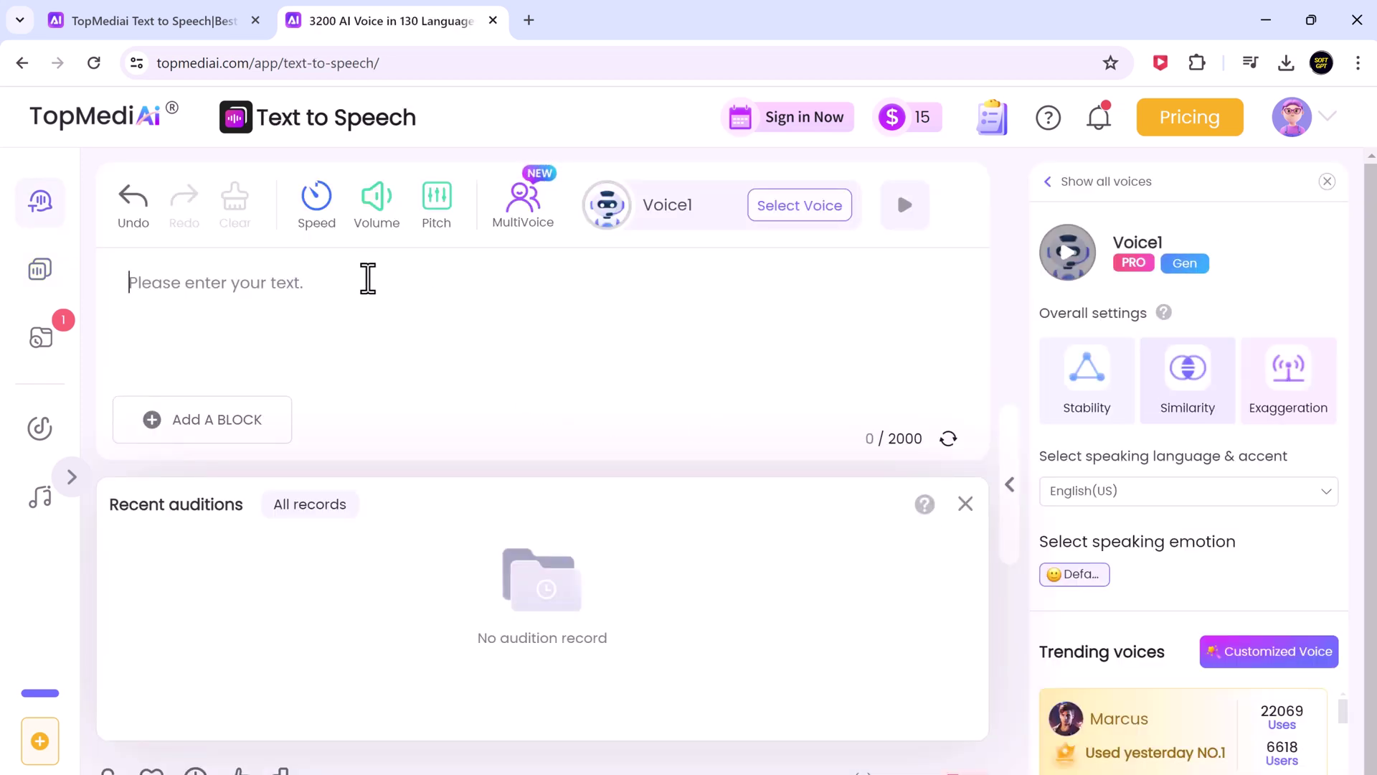
{"action": "right_click", "coordinate": [367, 281]}
{"action": "left_click", "coordinate": [451, 468]}
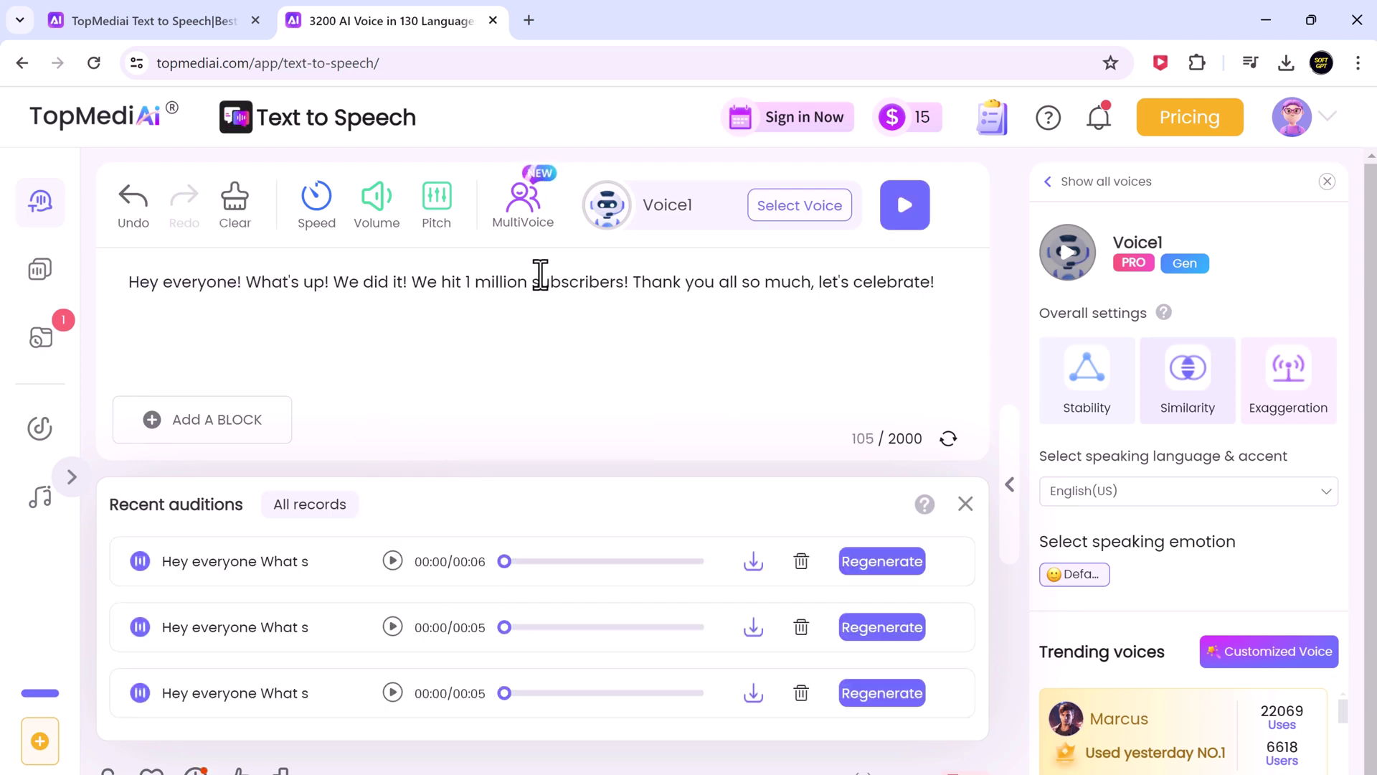
{"action": "left_click", "coordinate": [904, 210]}
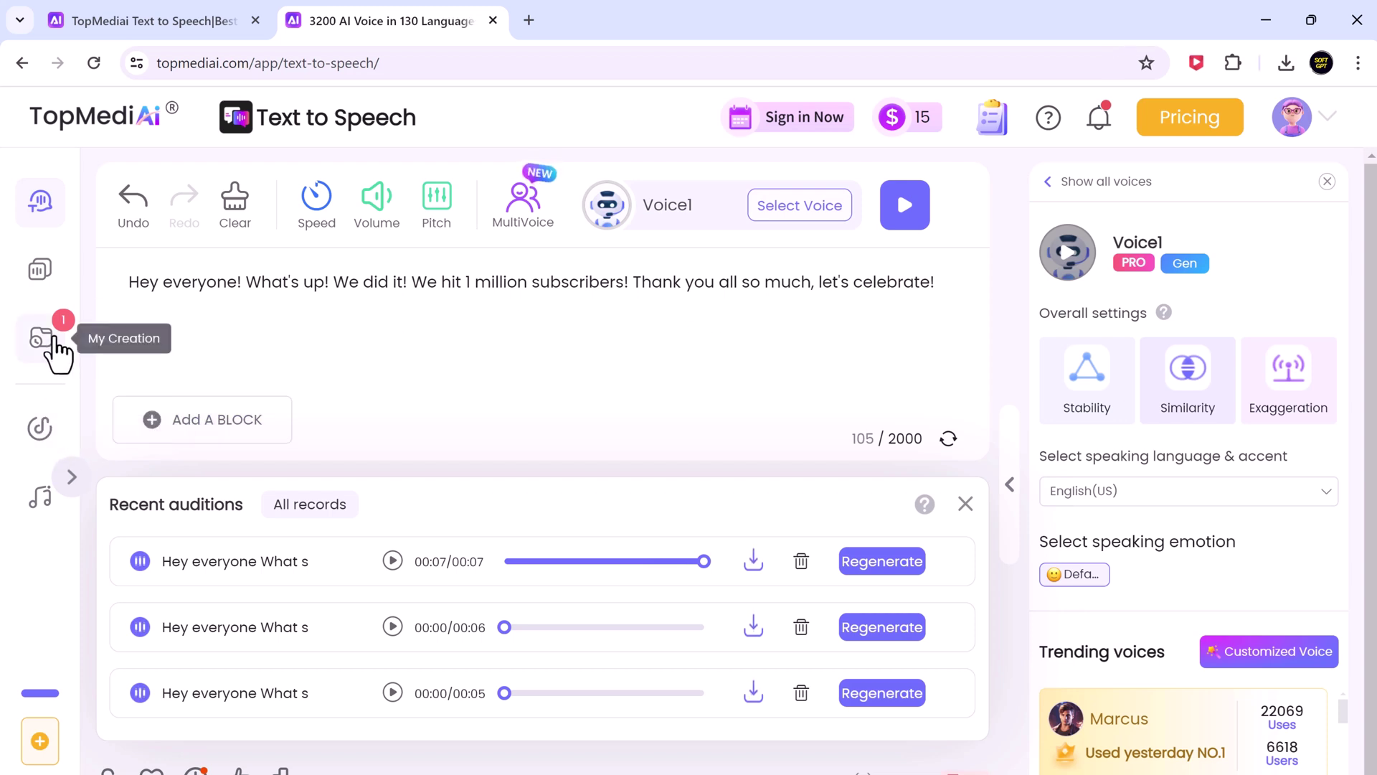
{"action": "left_click", "coordinate": [53, 343]}
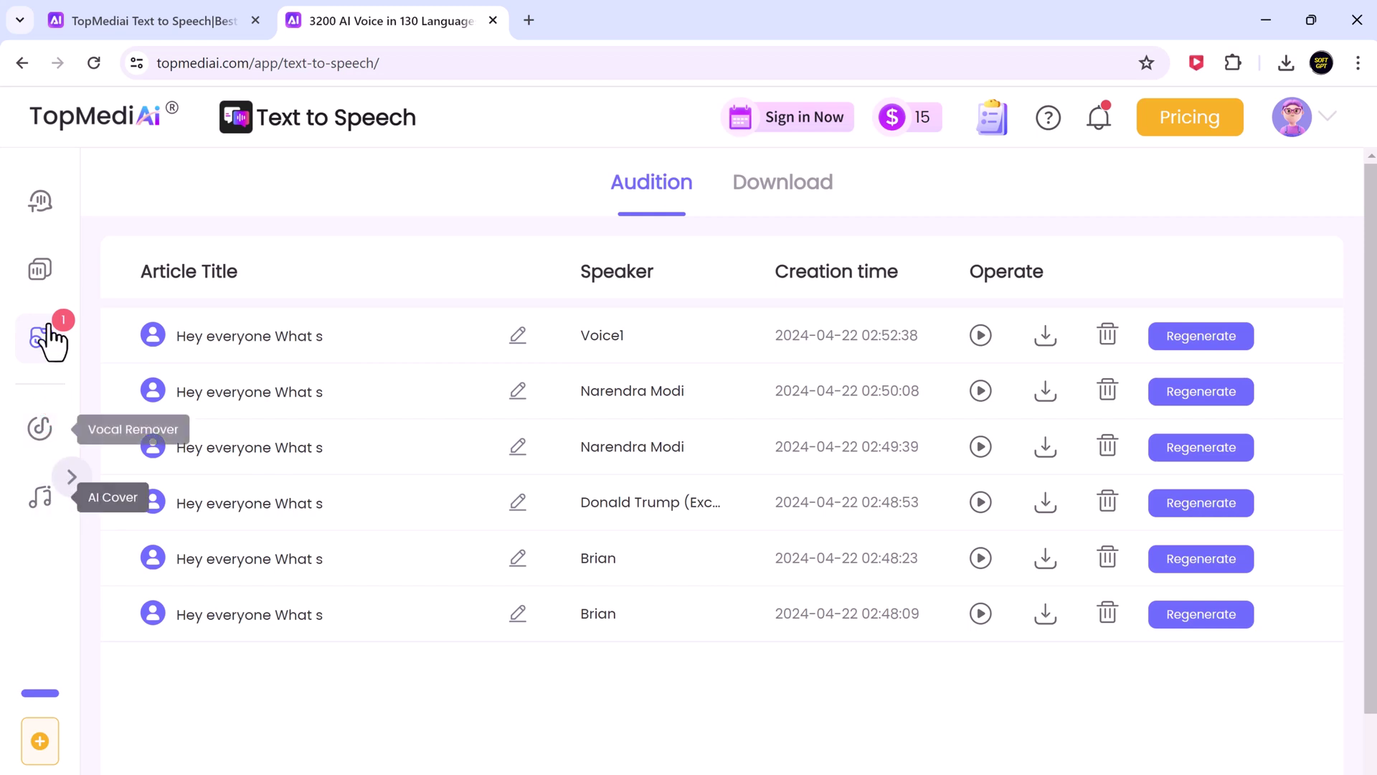
{"action": "left_click", "coordinate": [42, 207]}
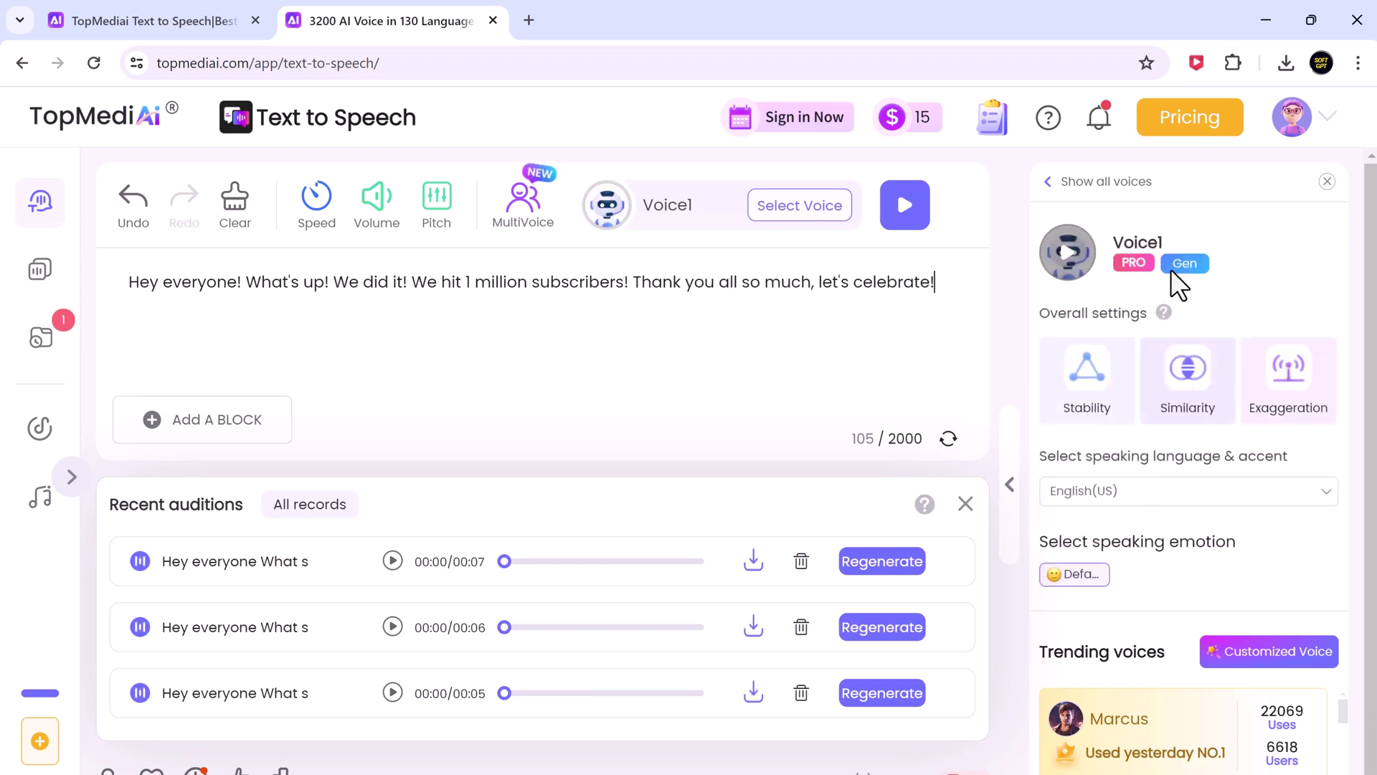
Step: Browse the Animation, Narration, Games and Commercials voices, then select Mason
{"action": "left_click", "coordinate": [1084, 186]}
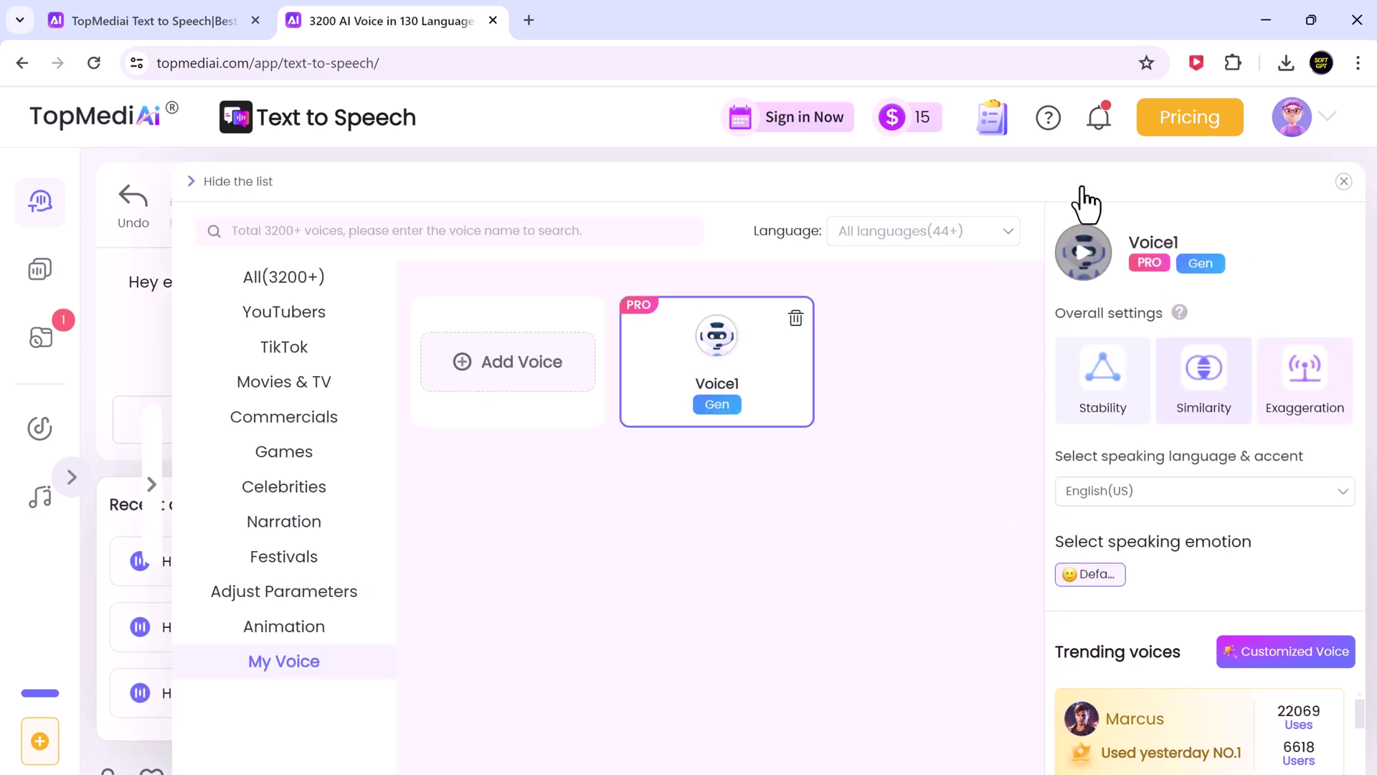
{"action": "left_click", "coordinate": [305, 615]}
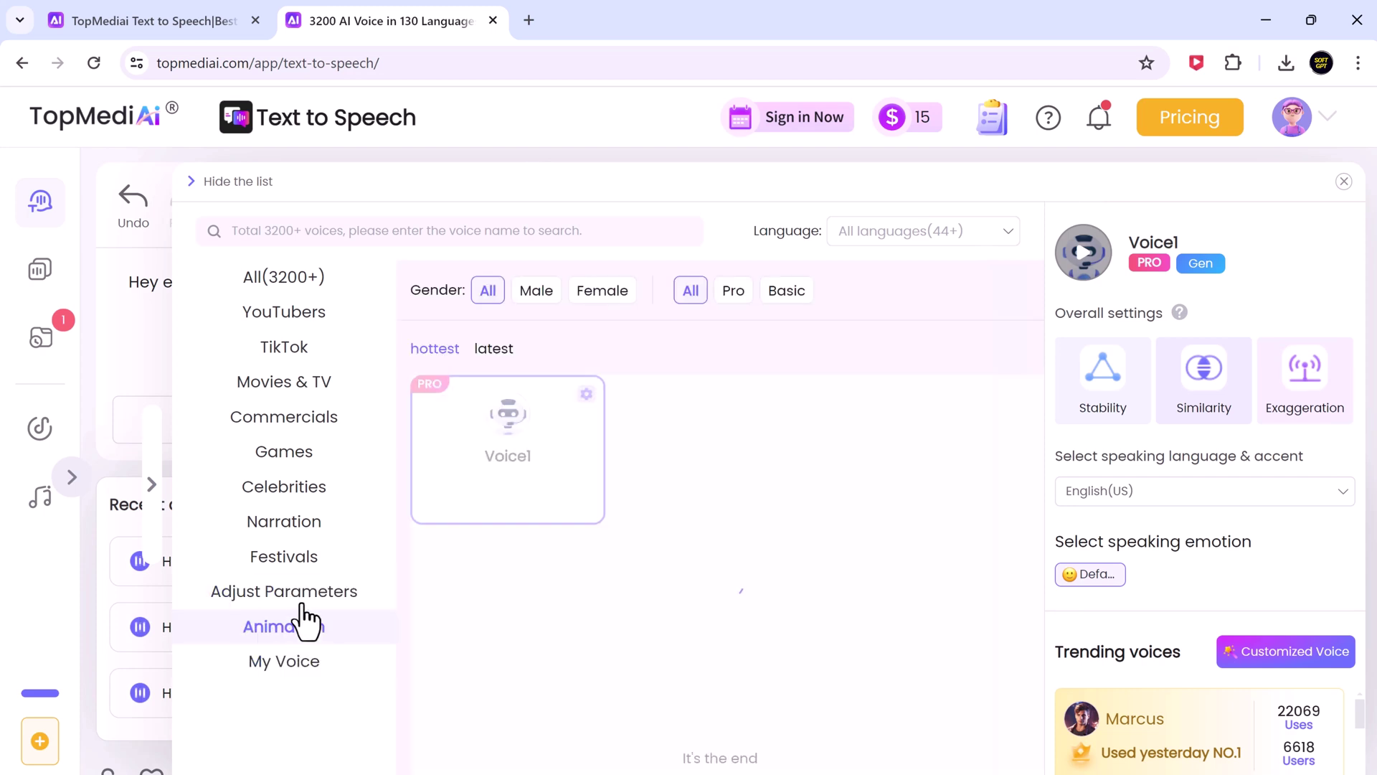
{"action": "left_click", "coordinate": [293, 527]}
{"action": "left_click", "coordinate": [309, 451]}
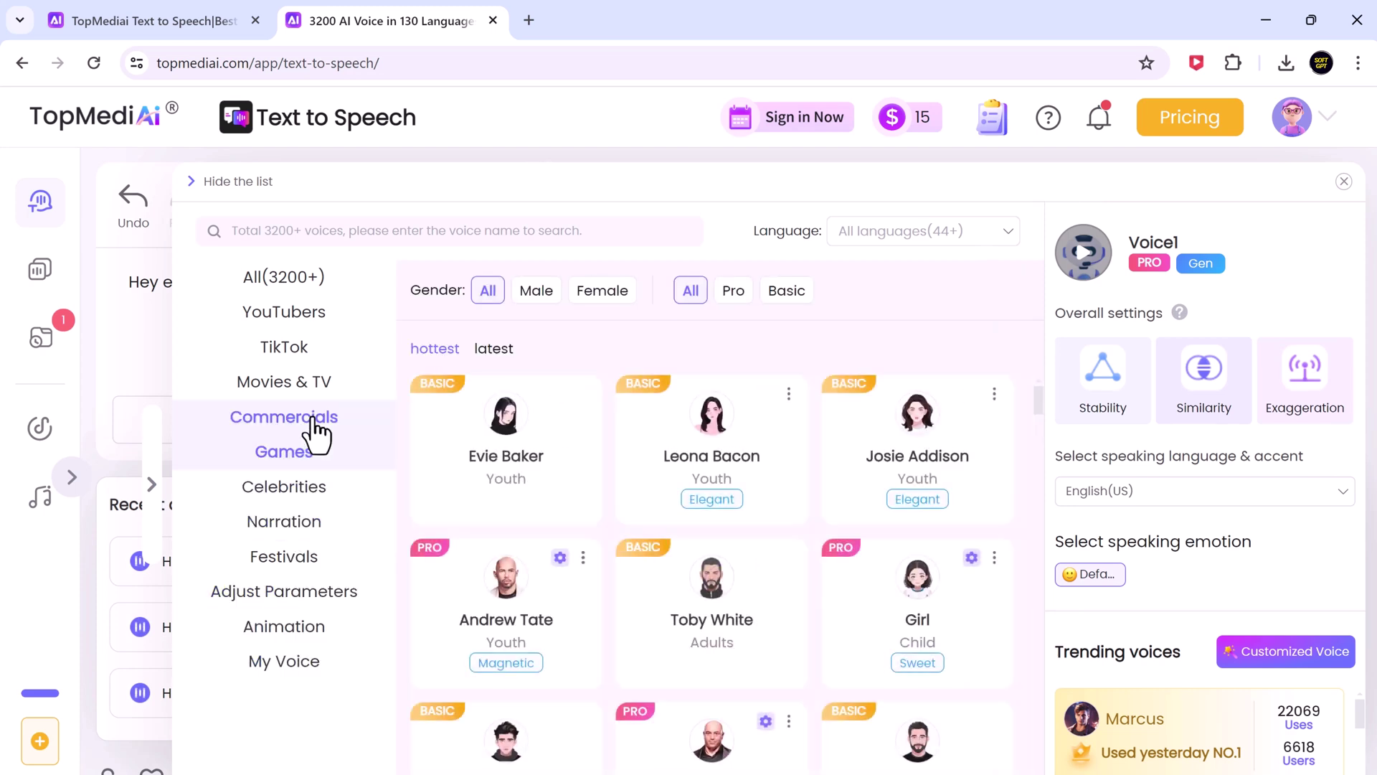
{"action": "left_click", "coordinate": [315, 429]}
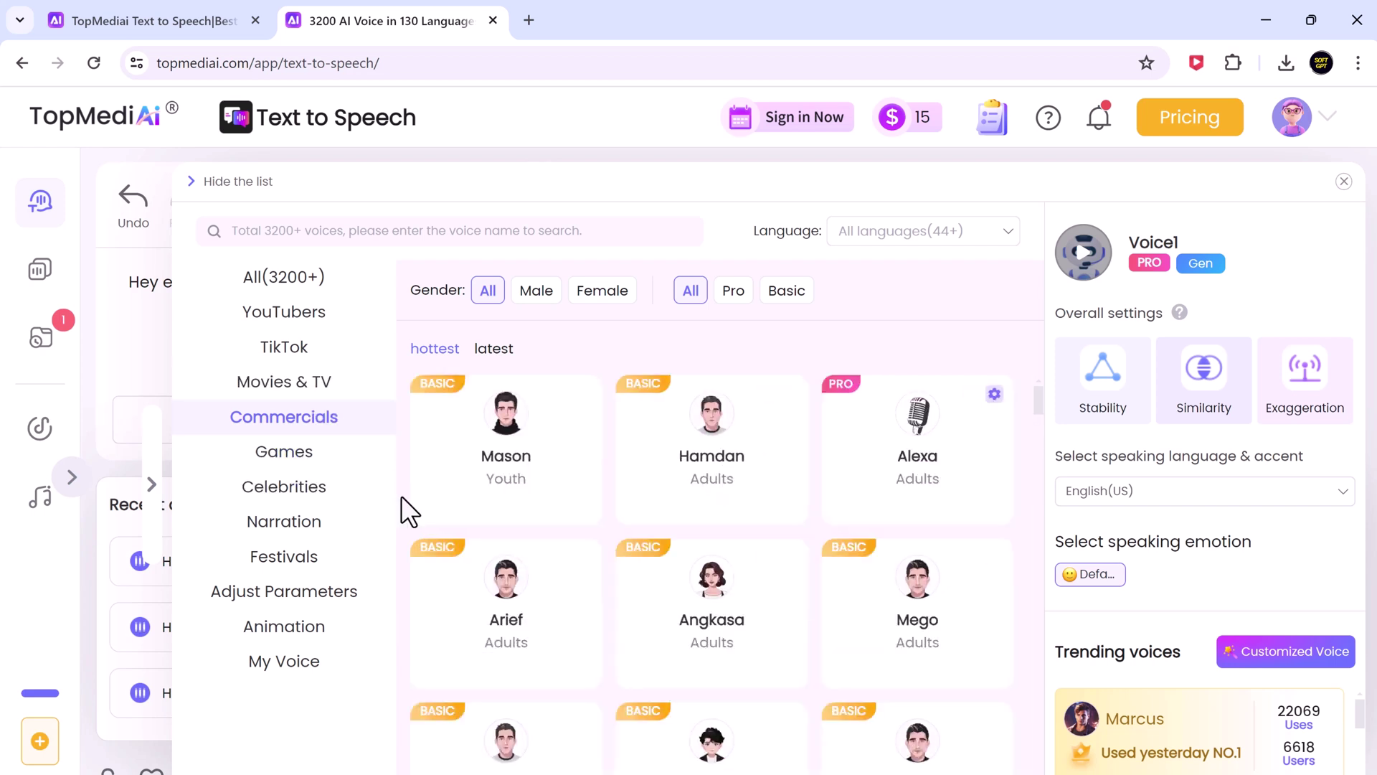
{"action": "mouse_move", "coordinate": [972, 614]}
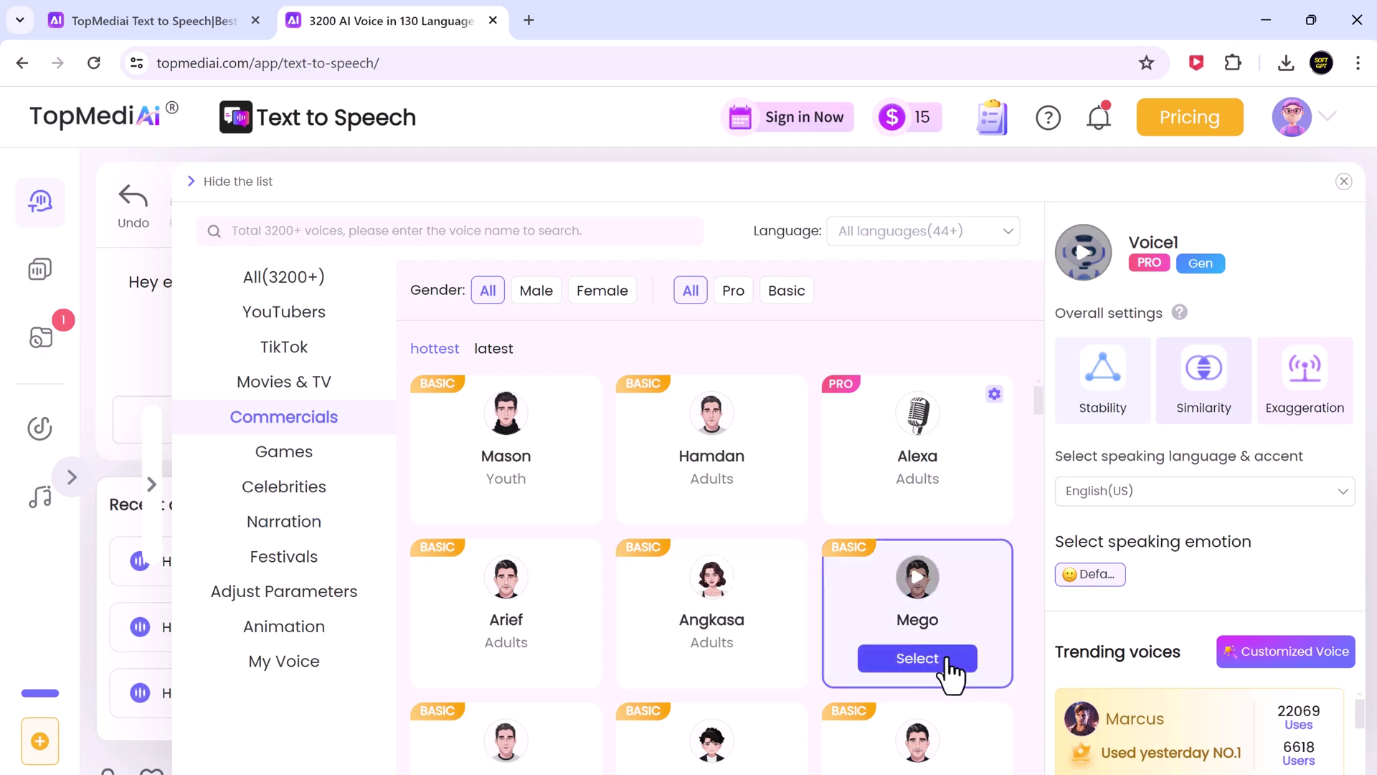
{"action": "mouse_move", "coordinate": [538, 477]}
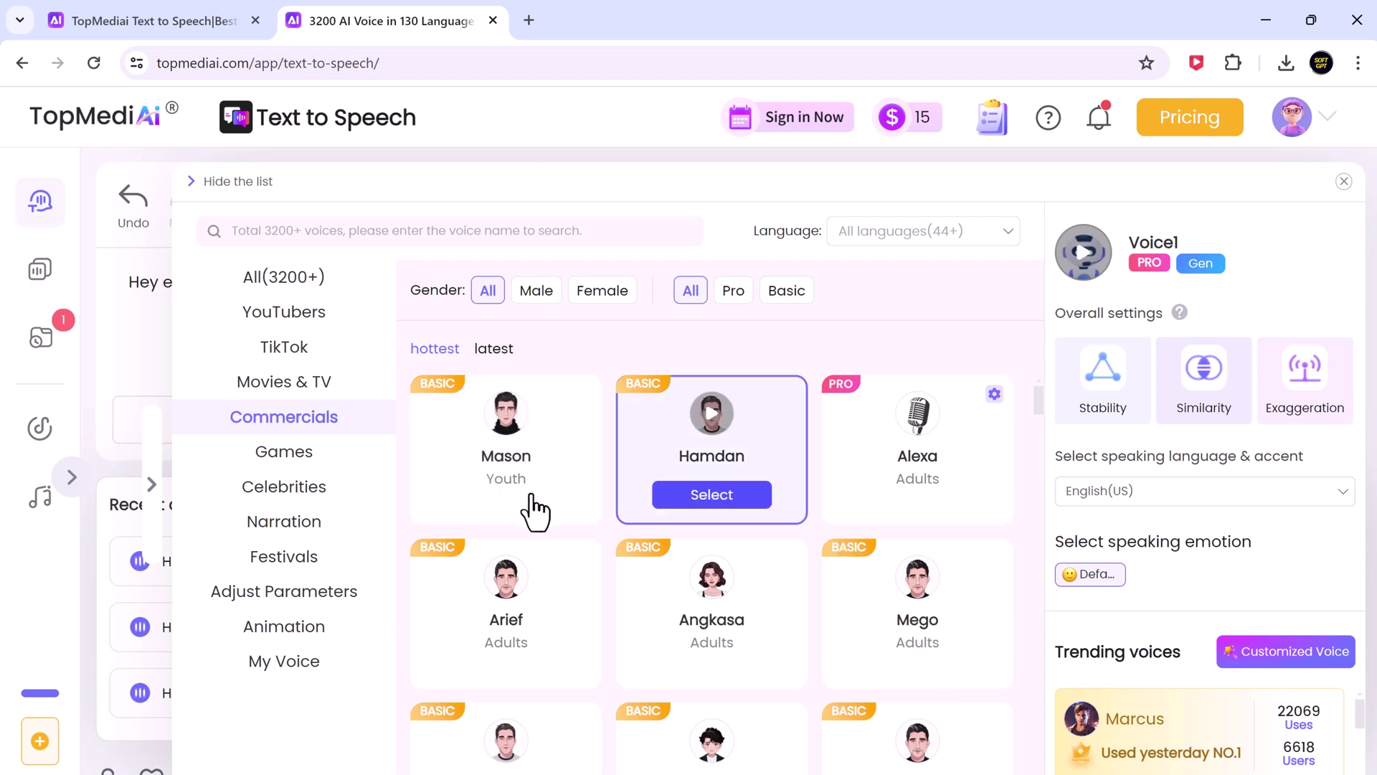
{"action": "left_click", "coordinate": [506, 495]}
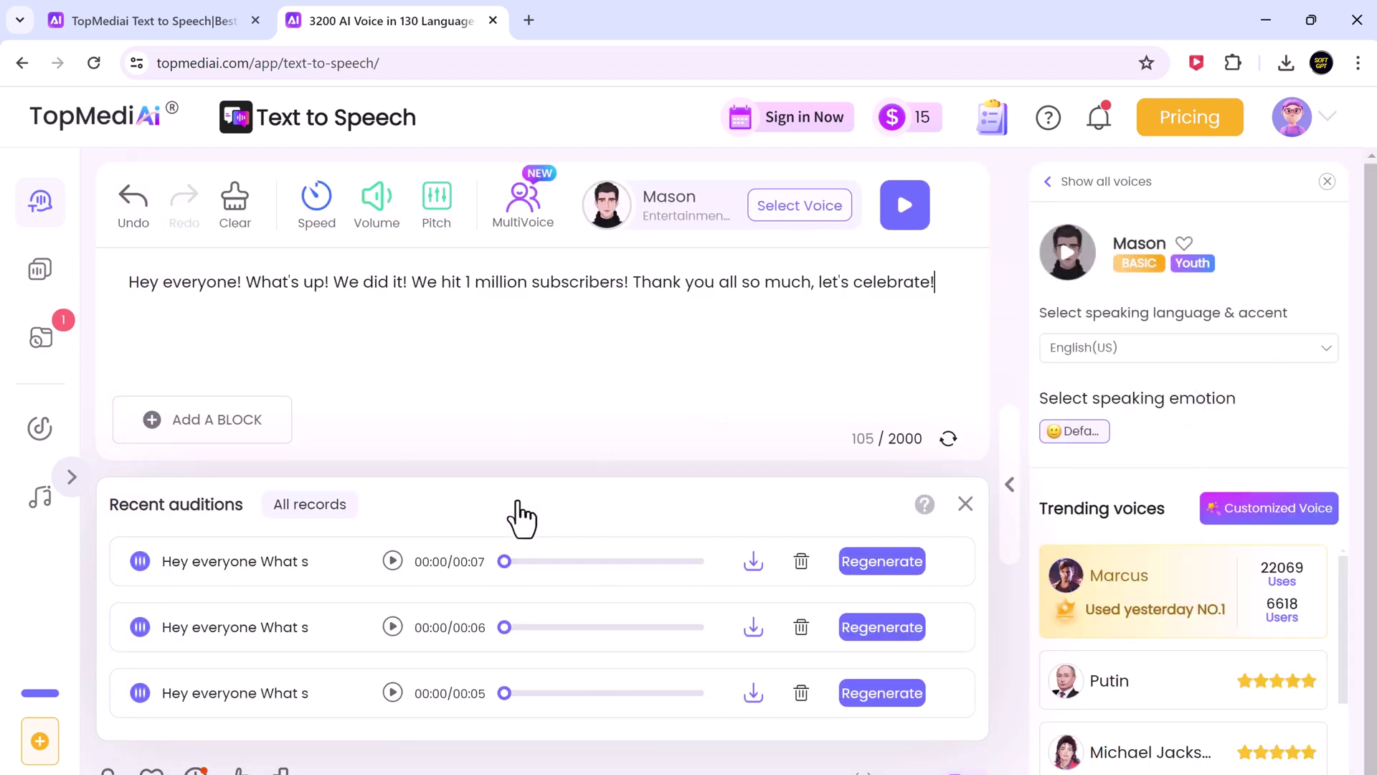